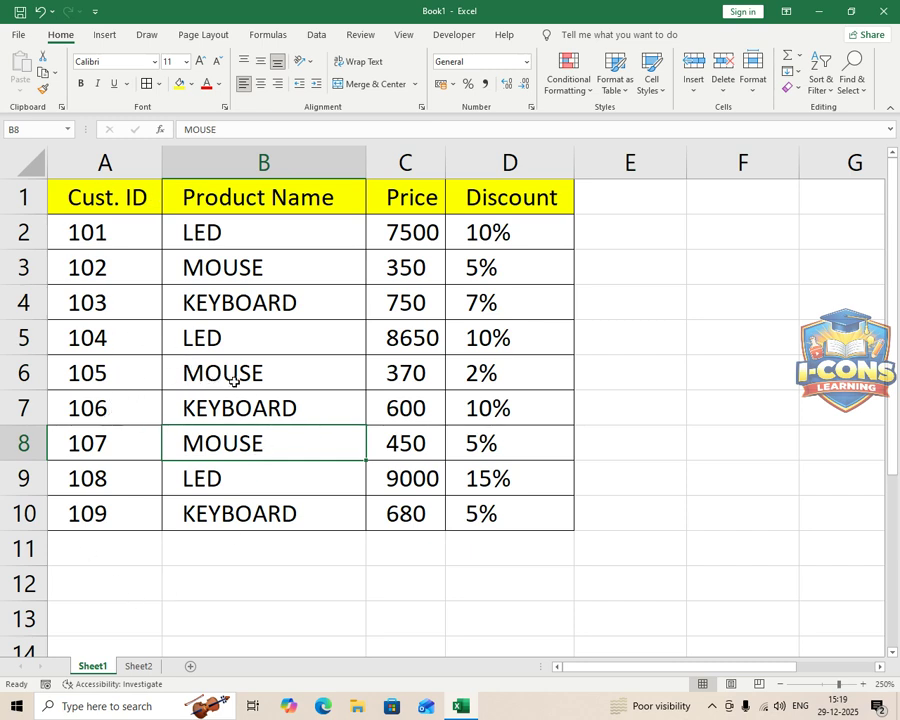
# - Name the product table range A1:D10 DATA and reselect the range to check its name
pyautogui.moveTo(107, 197); pyautogui.dragTo(516, 510)
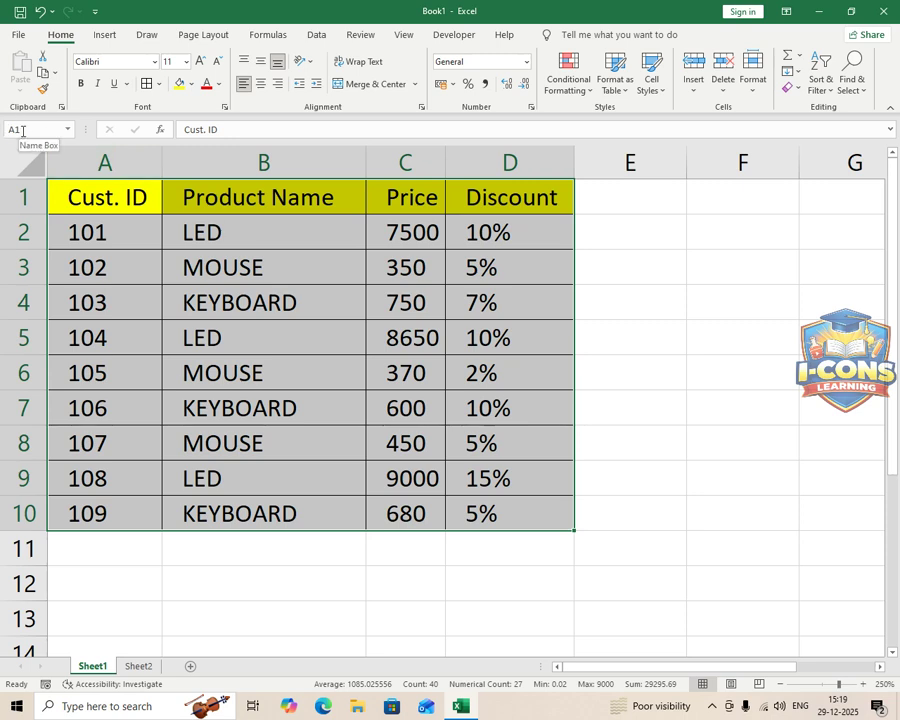
pyautogui.click(21, 130)
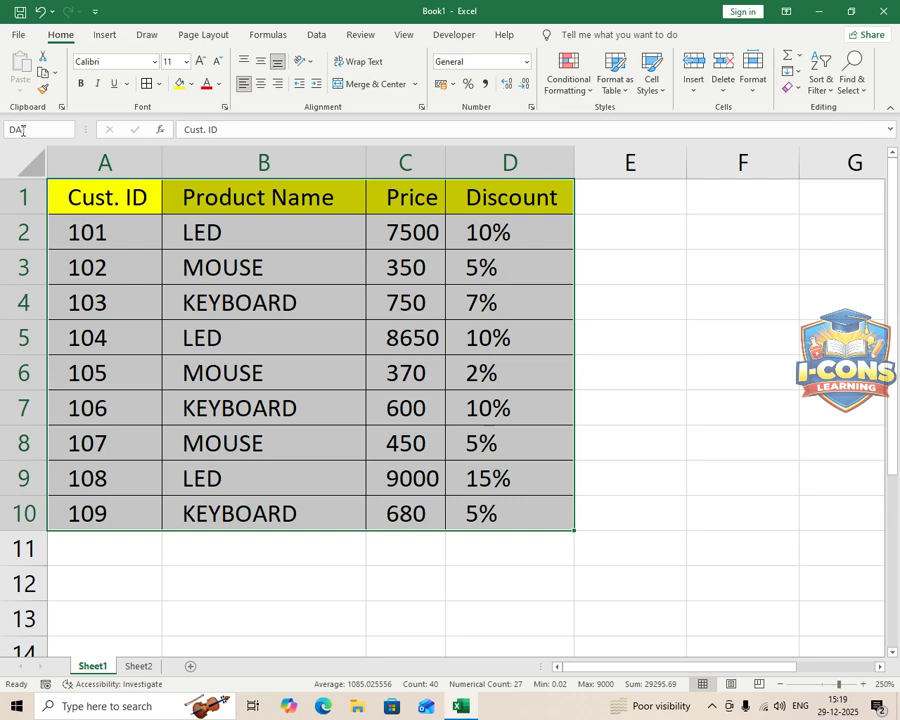
pyautogui.press('Return')
pyautogui.click(227, 398)
pyautogui.moveTo(94, 199); pyautogui.dragTo(492, 510)
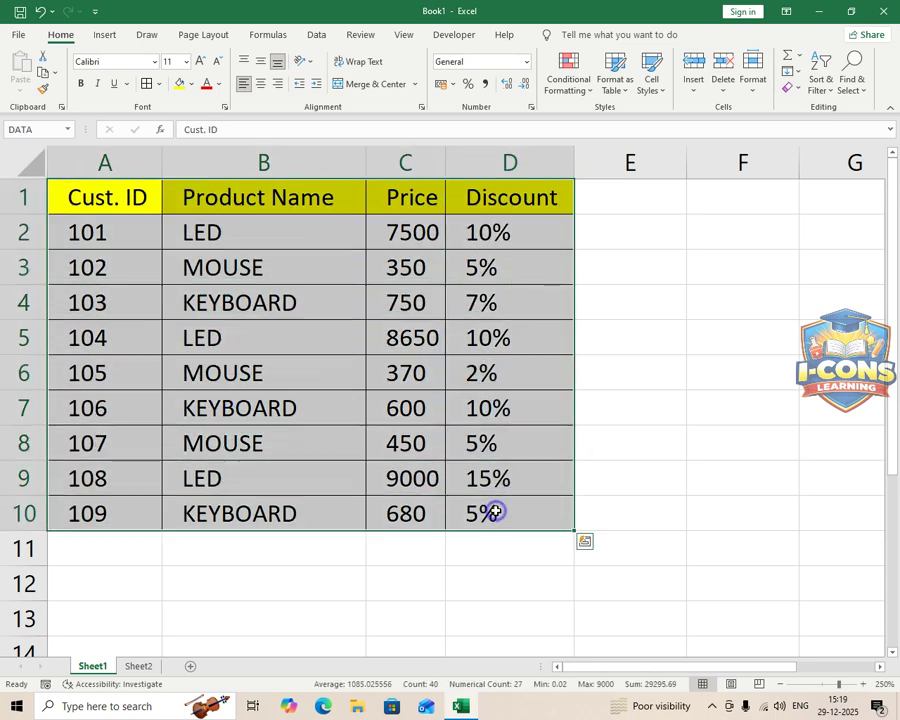
pyautogui.click(281, 575)
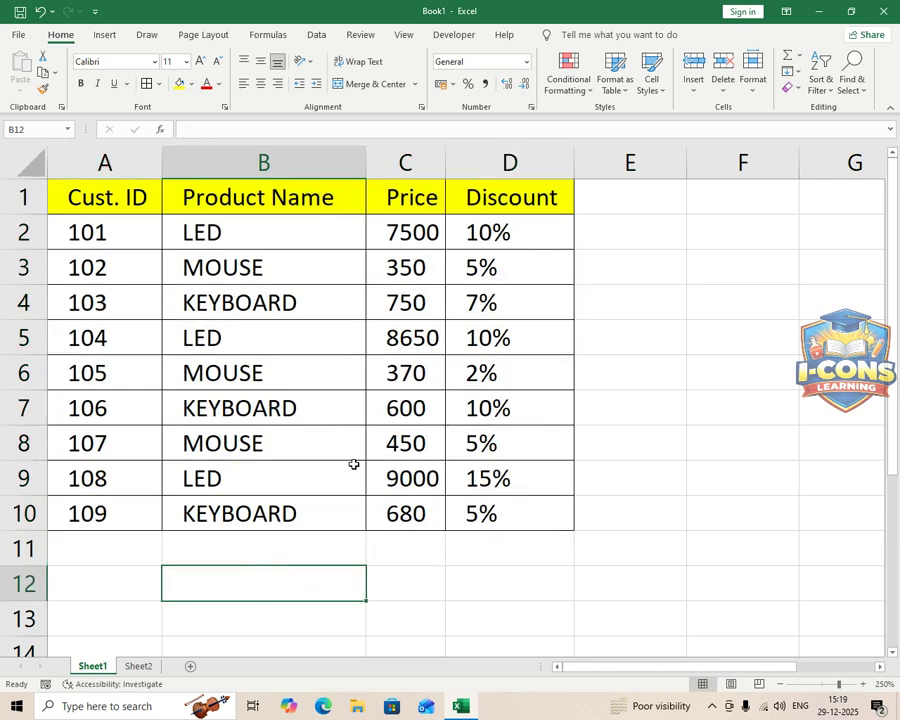
pyautogui.scroll(-2, 354, 464)
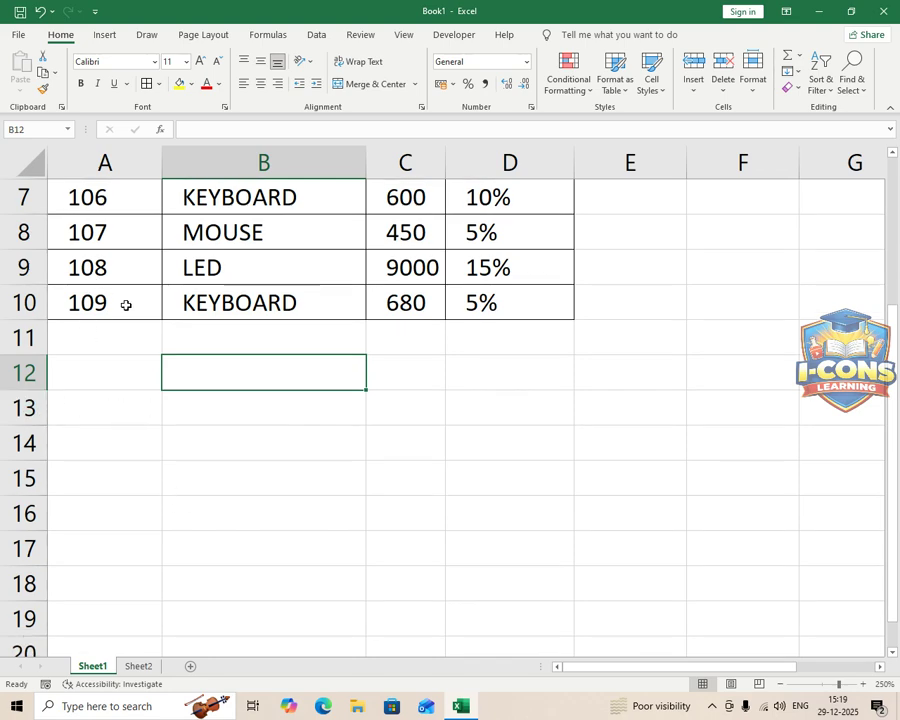
pyautogui.scroll(2, 126, 305)
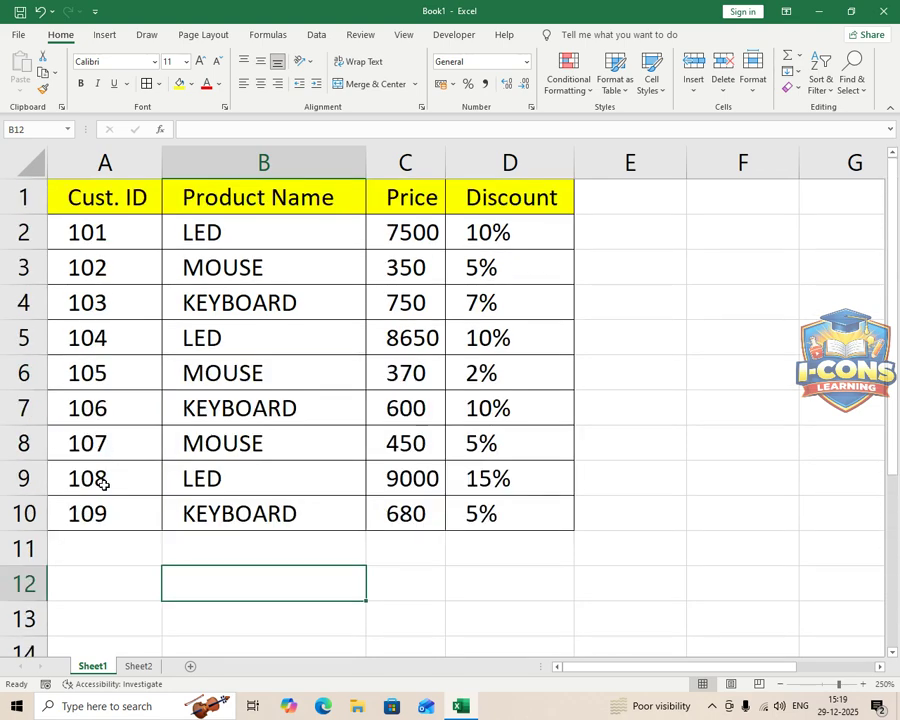
pyautogui.scroll(-2, 104, 451)
pyautogui.scroll(2, 271, 417)
pyautogui.click(264, 469)
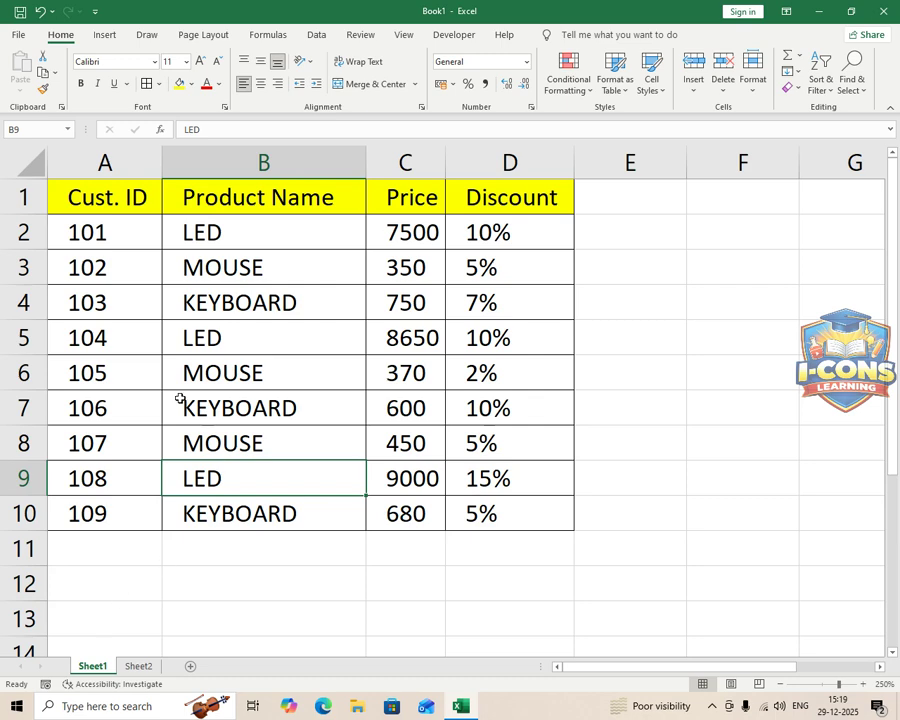
# - Copy the header row A1:D1 to row 15 below the table, starting at cell A15
pyautogui.moveTo(100, 199); pyautogui.dragTo(508, 195)
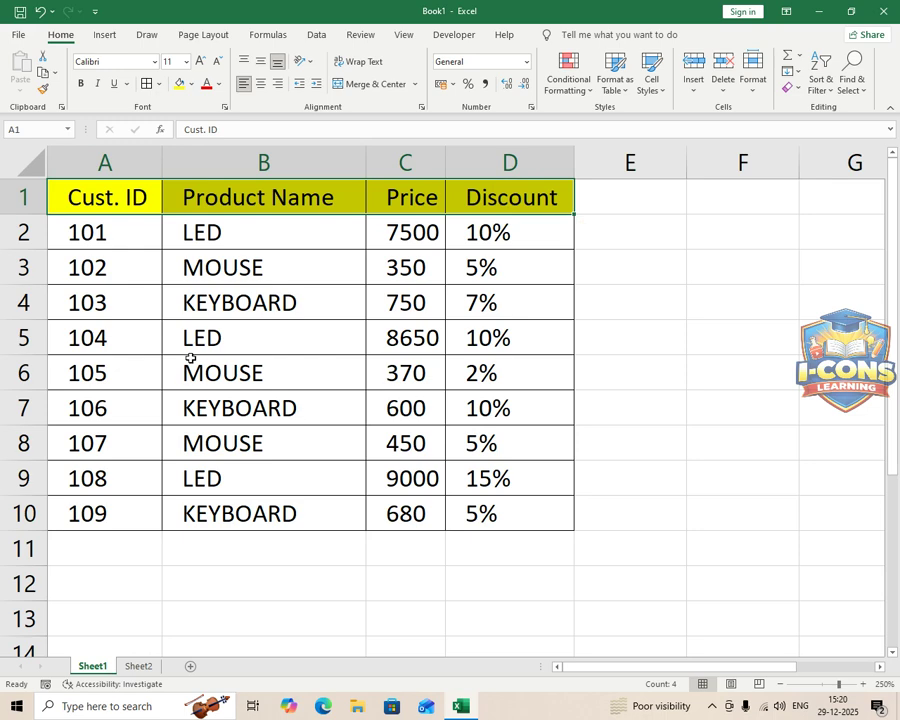
pyautogui.hotkey('ctrl', 'c')
pyautogui.scroll(-2, 354, 428)
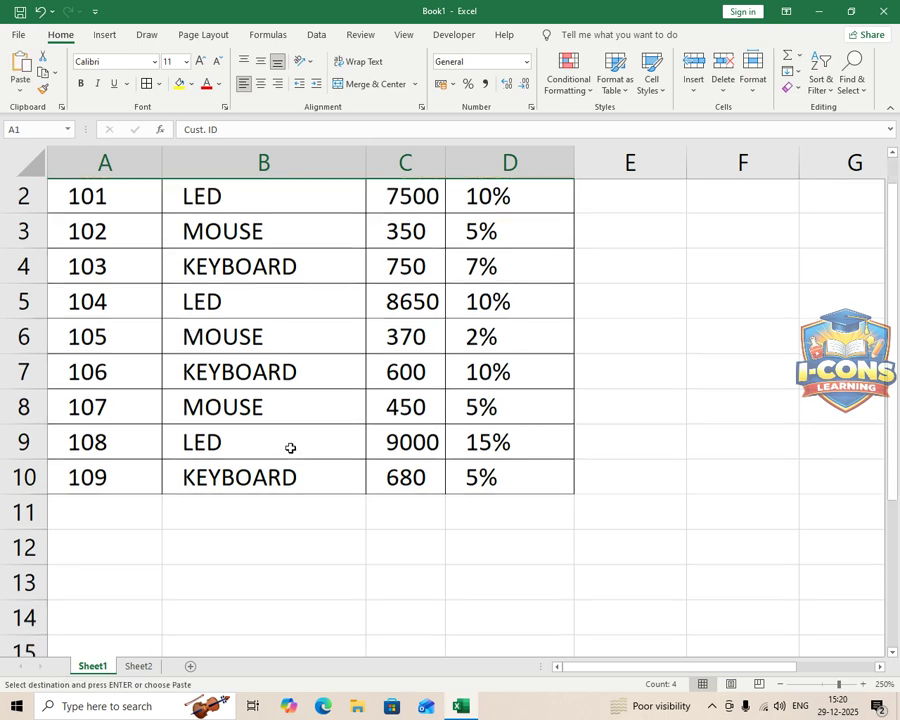
pyautogui.click(89, 473)
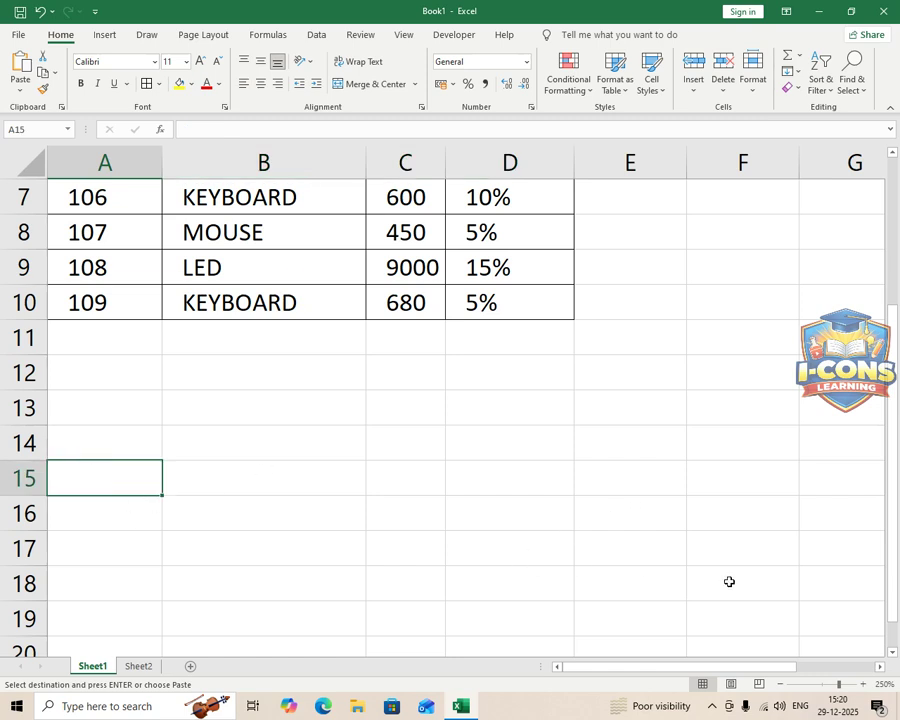
pyautogui.hotkey('ctrl', 'v')
pyautogui.click(155, 534)
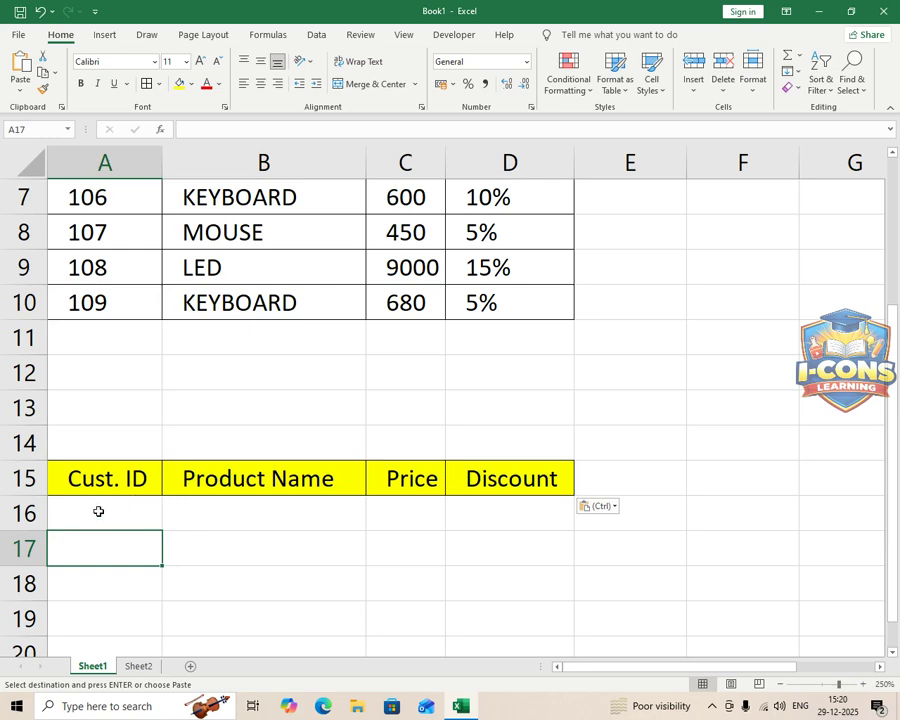
pyautogui.click(241, 514)
pyautogui.click(401, 510)
pyautogui.click(503, 512)
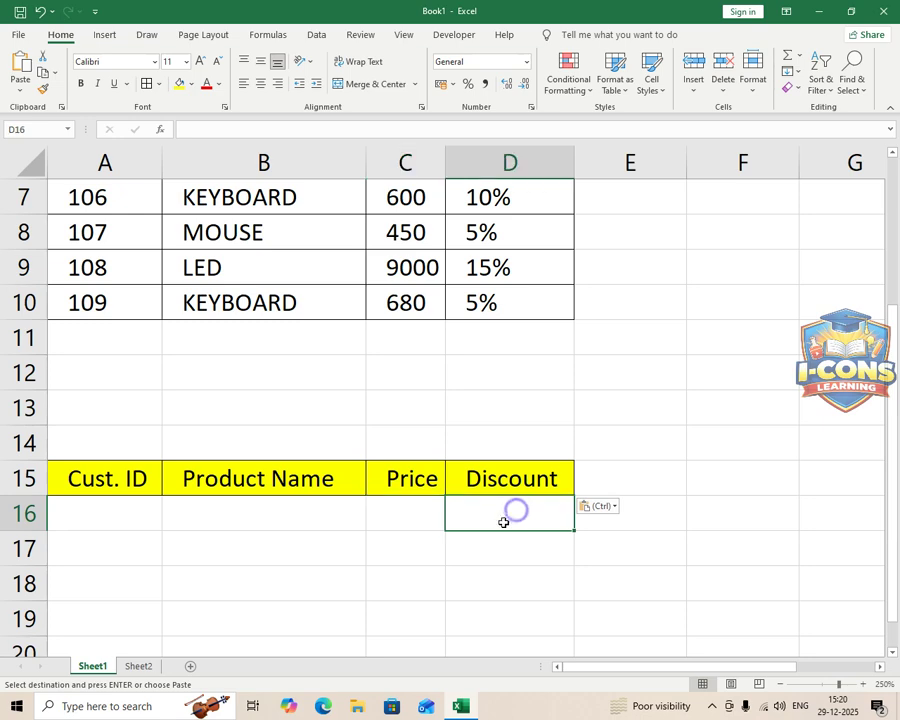
# - Select cell B16 under the copied Product Name header and set the sheet zoom to 205%
pyautogui.click(214, 516)
pyautogui.scroll(2, 278, 398)
pyautogui.scroll(-4, 276, 420)
pyautogui.scroll(-1, 270, 426)
pyautogui.scroll(4, 348, 424)
pyautogui.press('Escape')
pyautogui.scroll(-4, 182, 451)
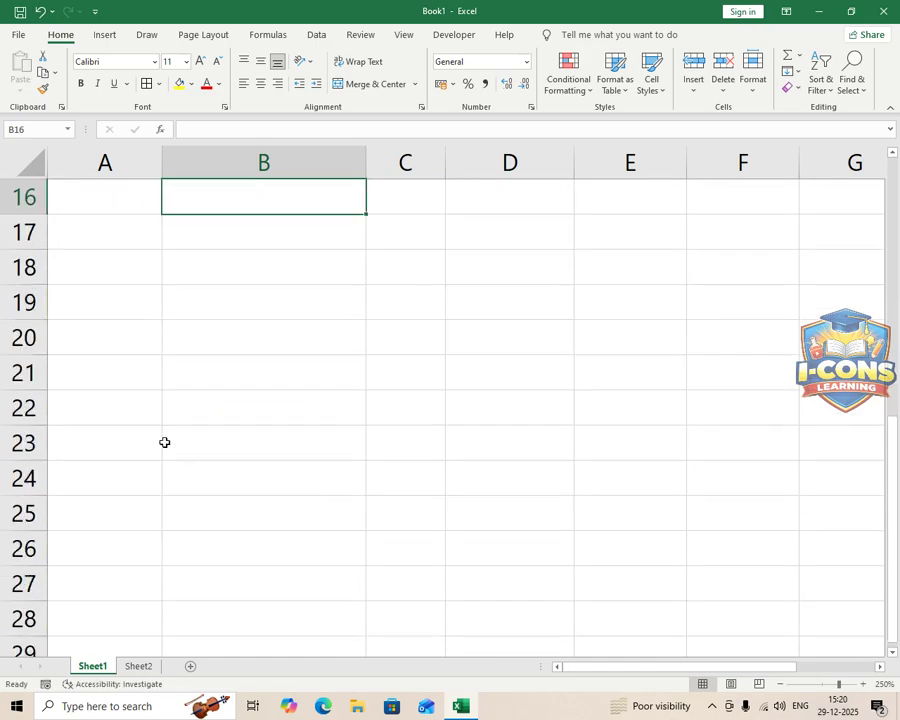
pyautogui.scroll(2, 270, 402)
pyautogui.keyDown('ctrl'); pyautogui.scroll(2, 298, 476); pyautogui.keyUp('ctrl')
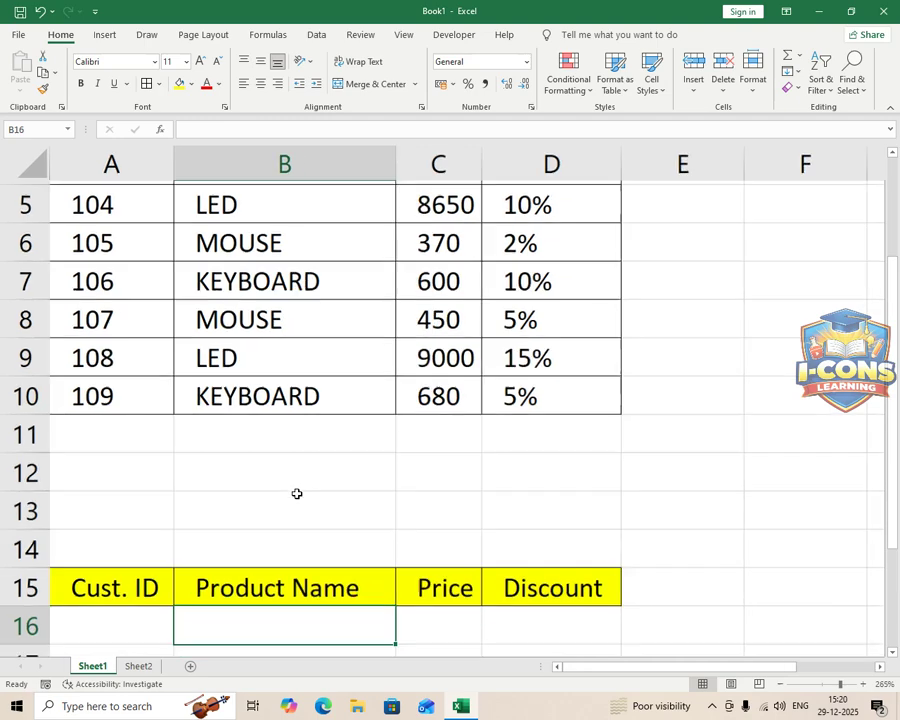
pyautogui.keyDown('ctrl'); pyautogui.scroll(-5, 297, 495); pyautogui.keyUp('ctrl')
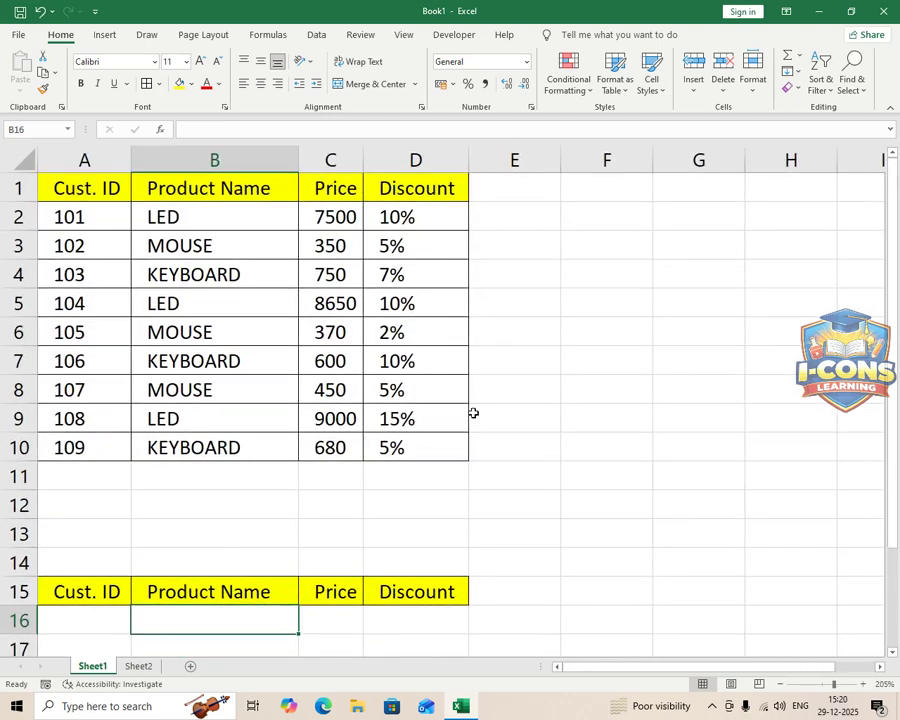
pyautogui.scroll(-3, 470, 410)
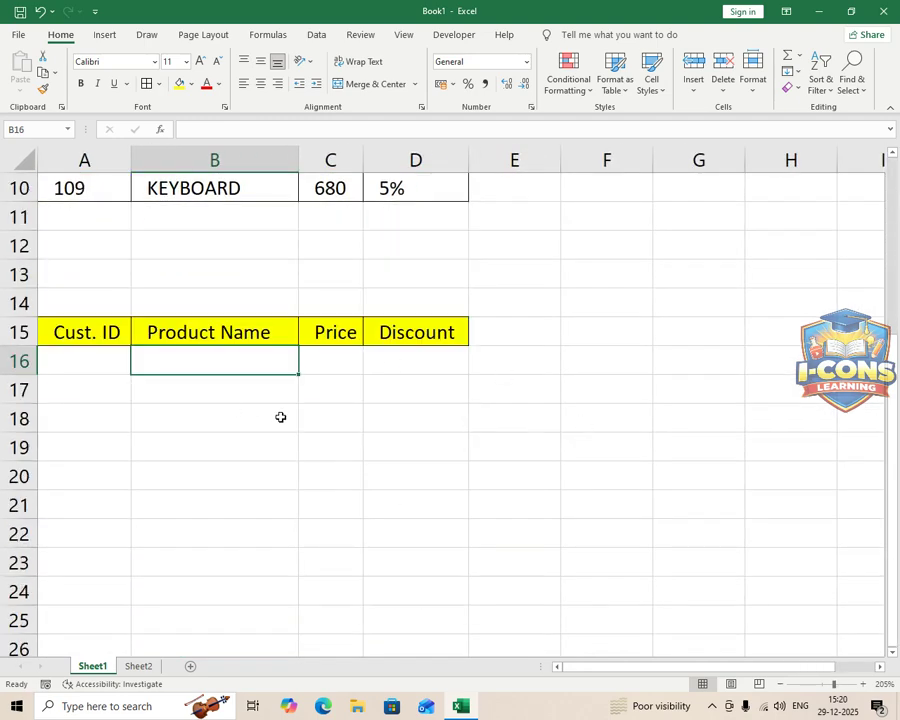
# - Enter the formula =VLOOKUP(A16,DATA,2,0) in cell B16 to look up the product name
pyautogui.write('=VLOO')
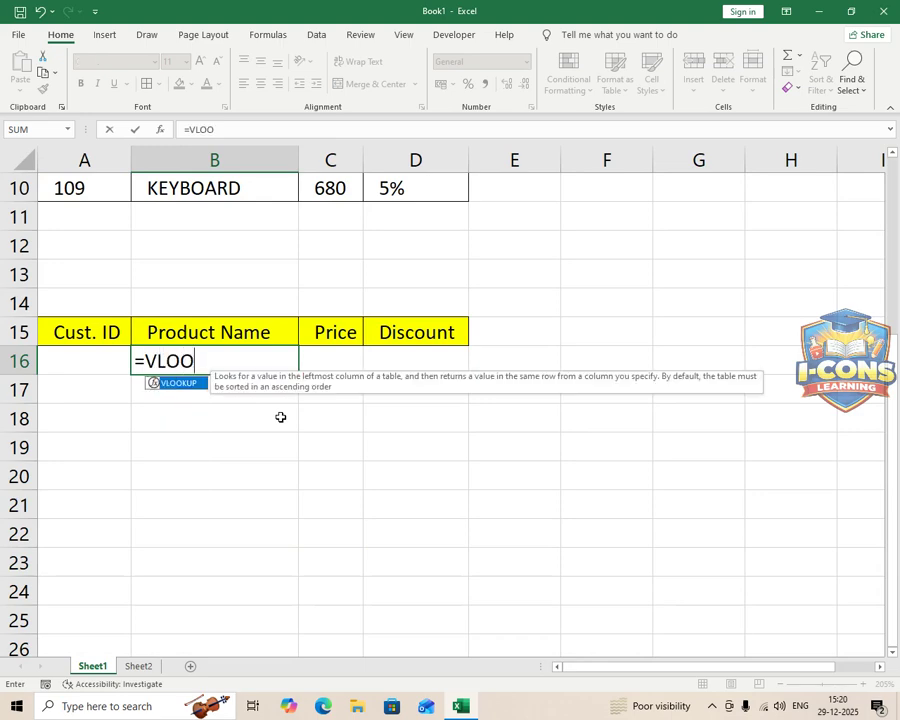
pyautogui.write('KUP(')
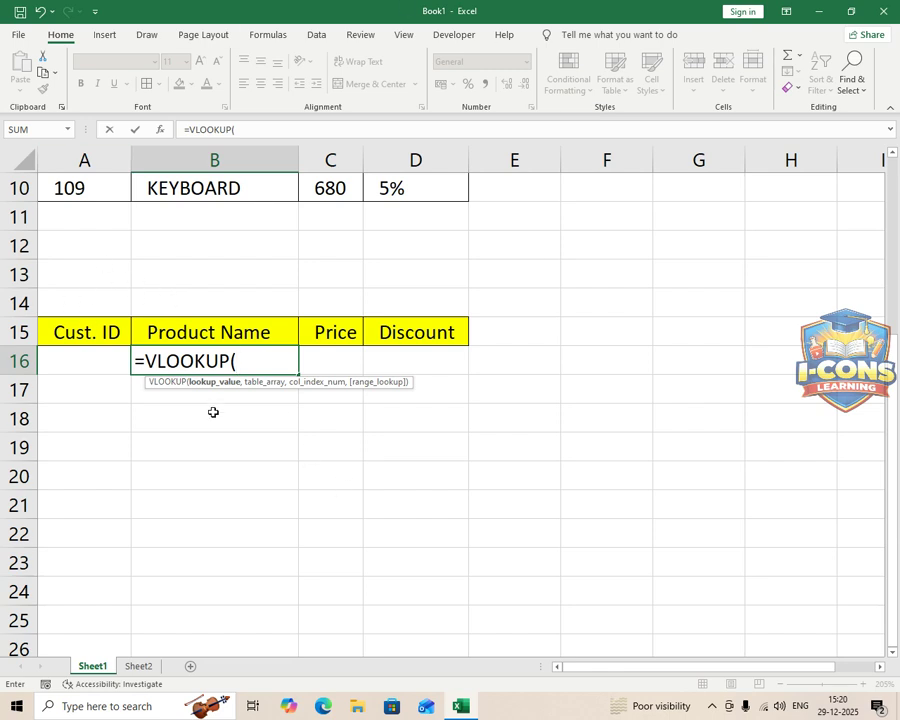
pyautogui.click(74, 362)
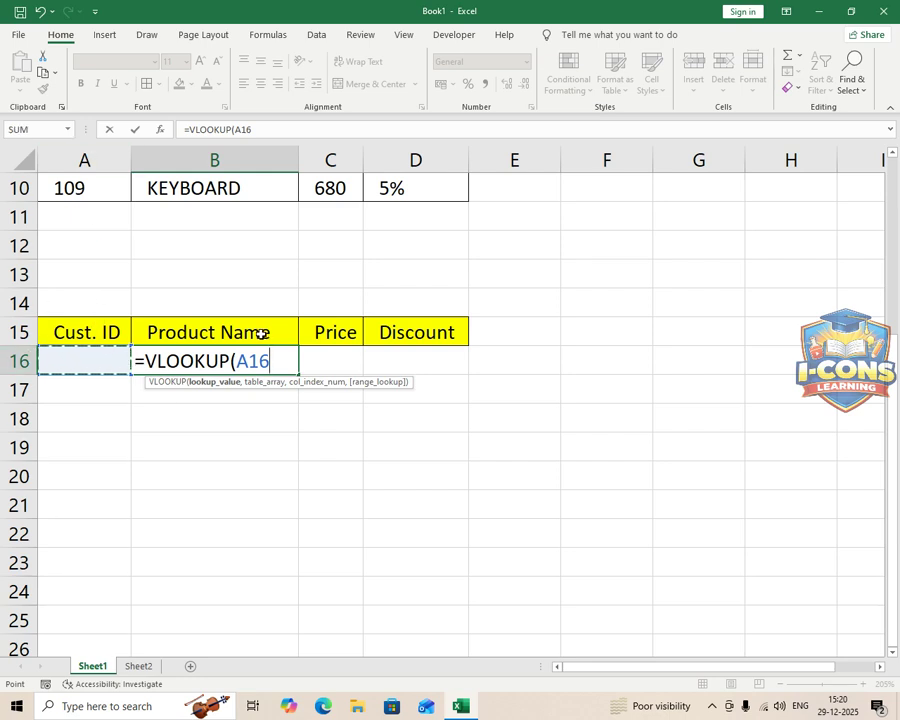
pyautogui.write(',')
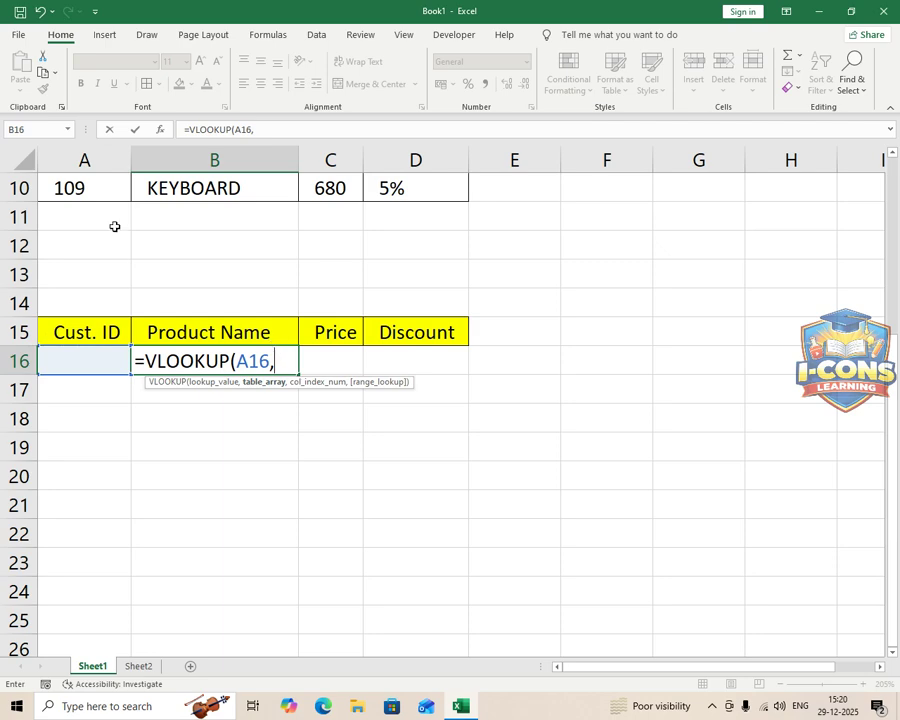
pyautogui.scroll(3, 75, 210)
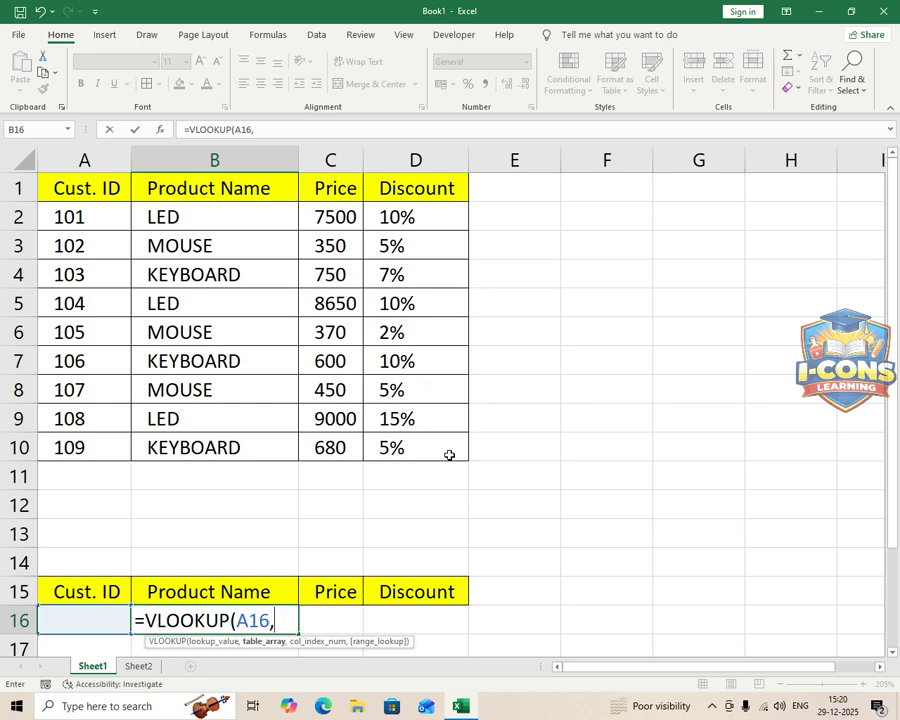
pyautogui.scroll(-2, 273, 531)
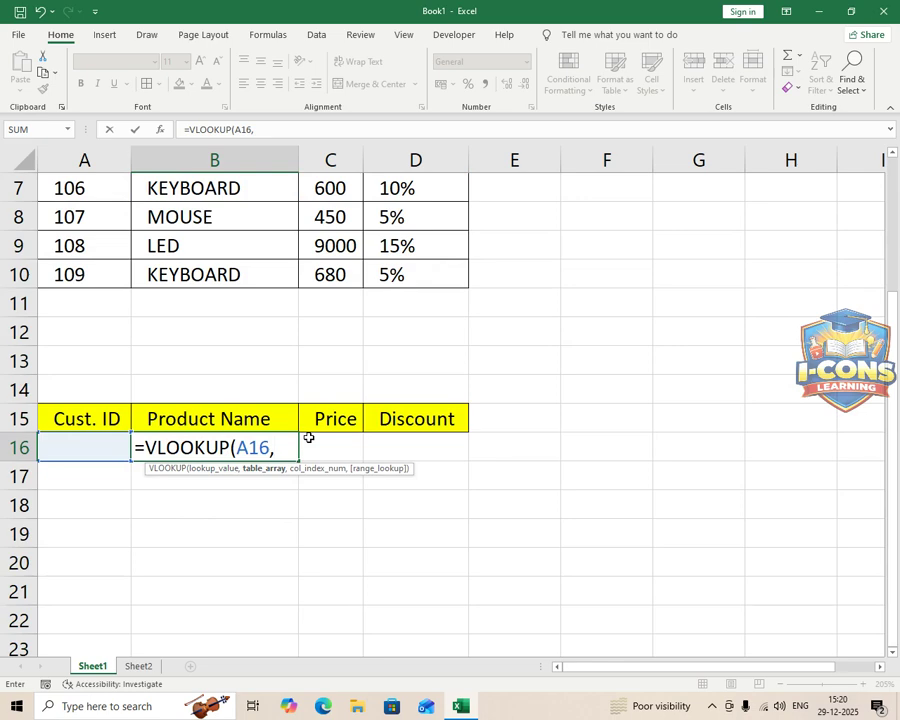
pyautogui.write('DATA')
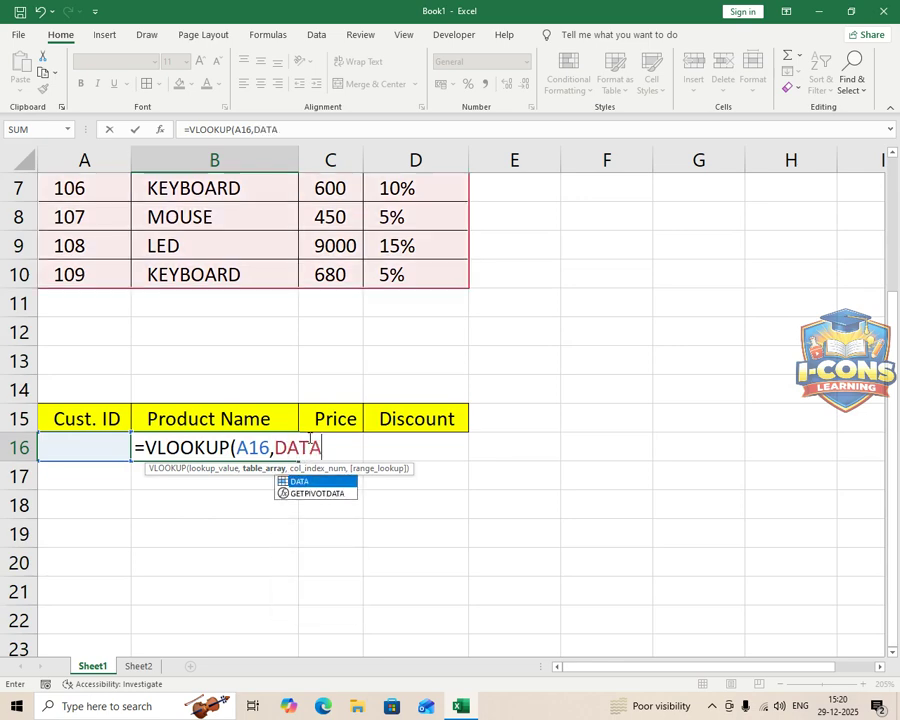
pyautogui.scroll(2, 362, 346)
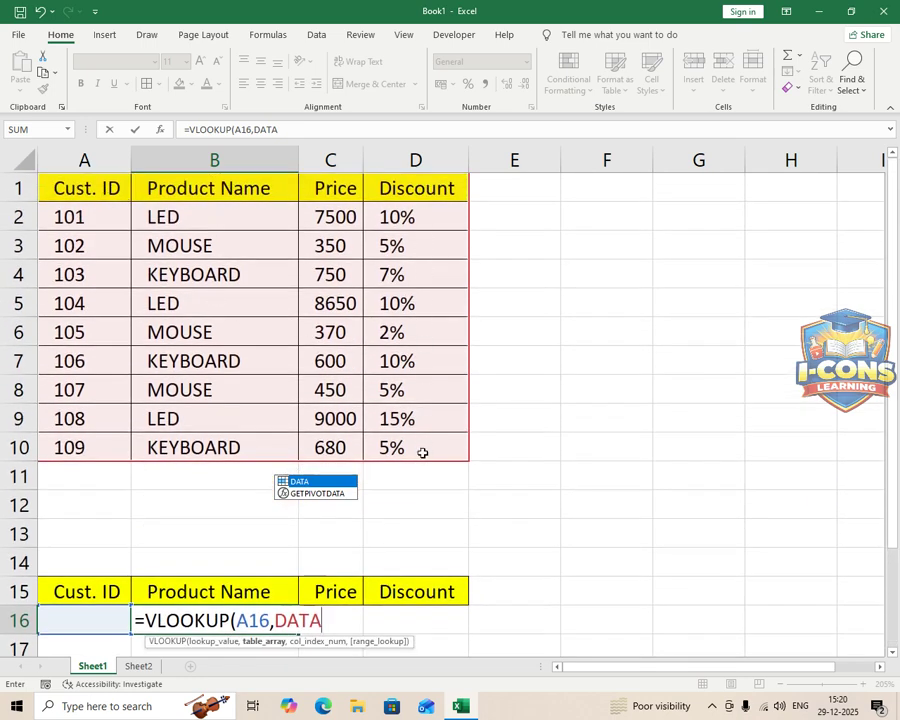
pyautogui.scroll(-3, 428, 478)
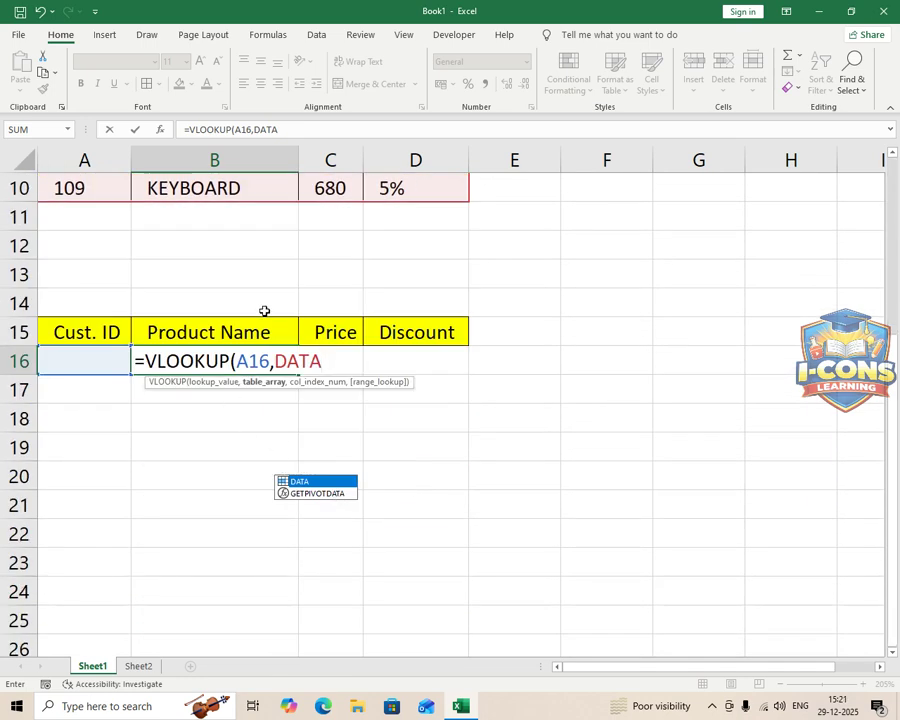
pyautogui.write(',')
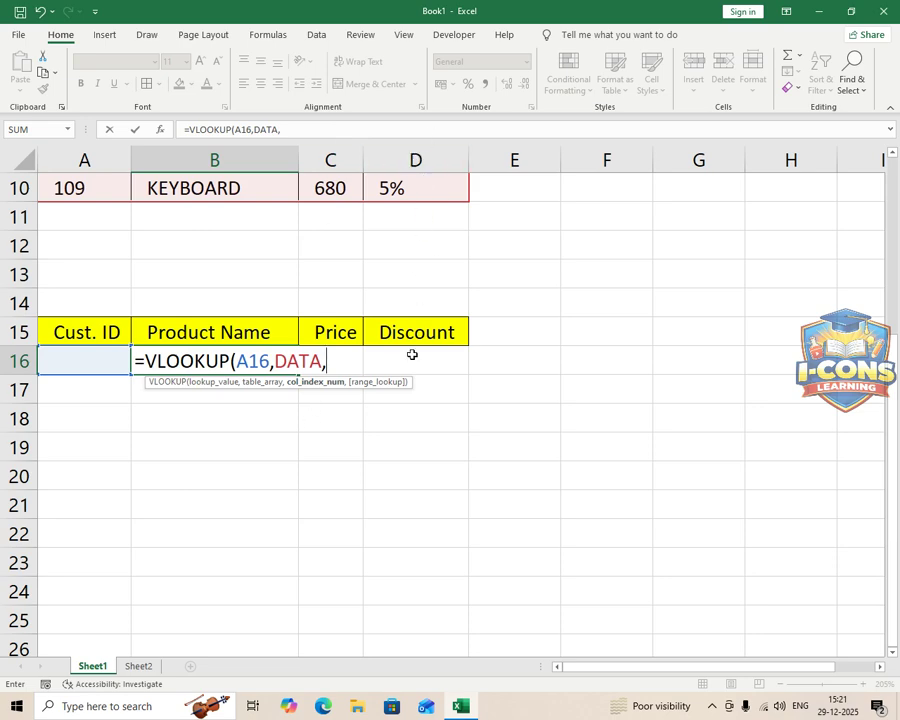
pyautogui.write('2,')
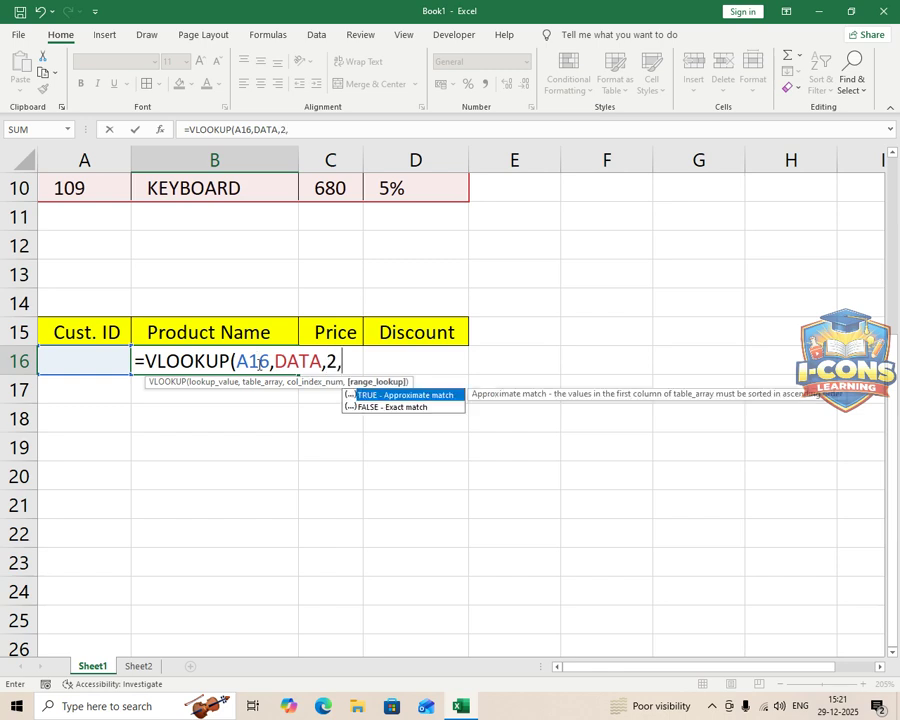
pyautogui.write('0)')
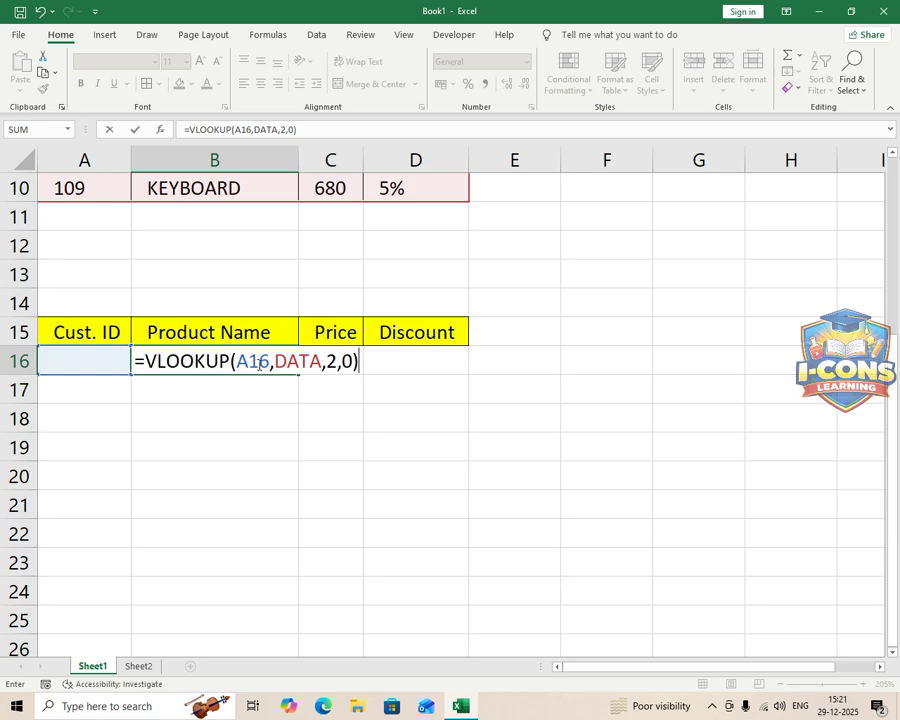
pyautogui.press('Return')
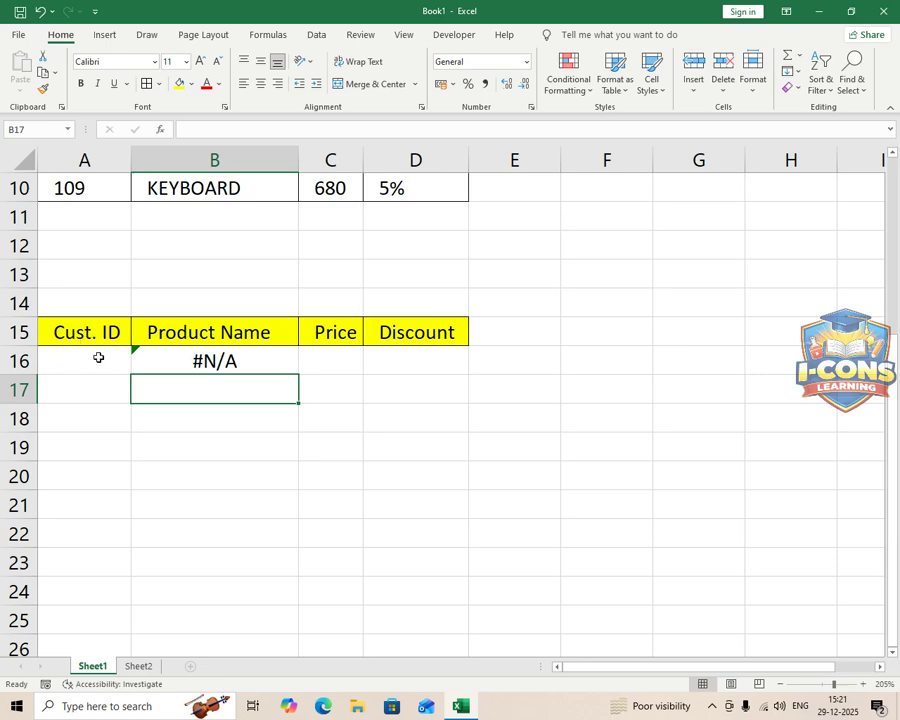
# - Enter the formula =VLOOKUP(A16,DATA,3,0) in cell C16 to look up the price
pyautogui.click(330, 356)
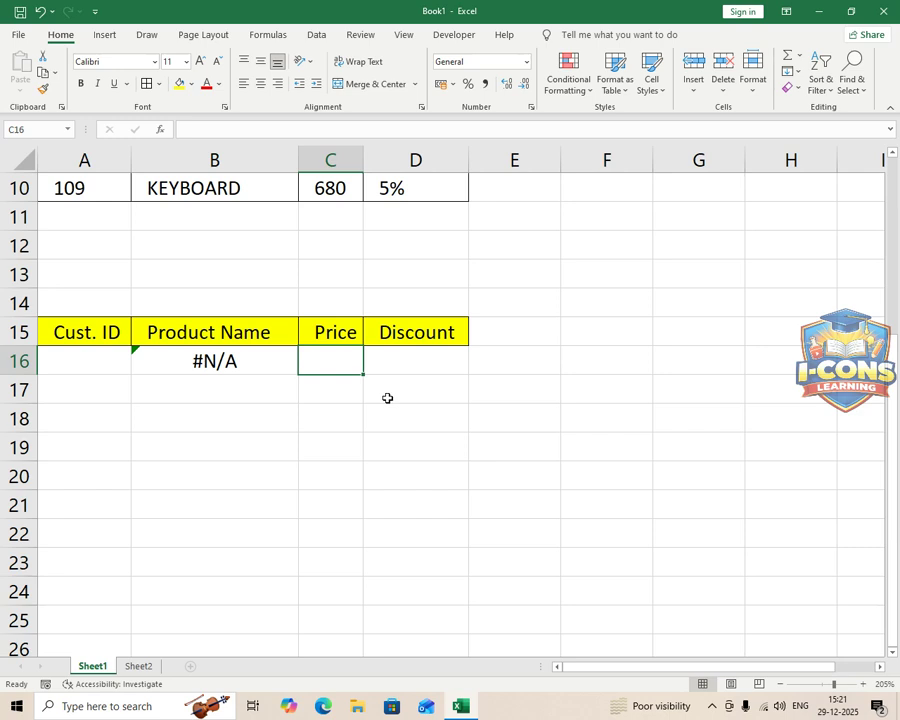
pyautogui.write('=VLOO')
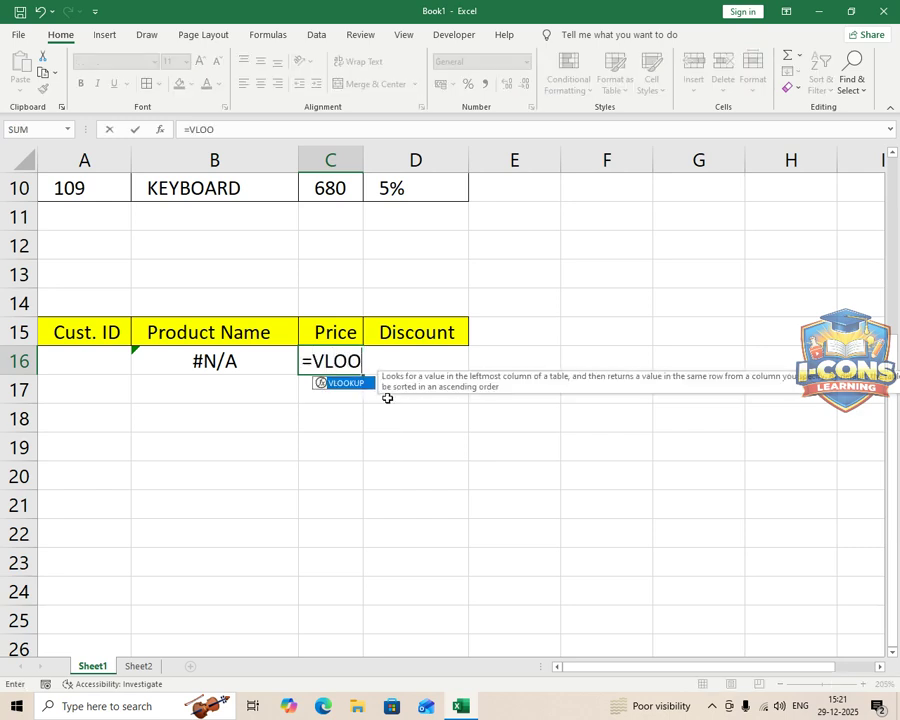
pyautogui.write('KUP(')
pyautogui.click(74, 358)
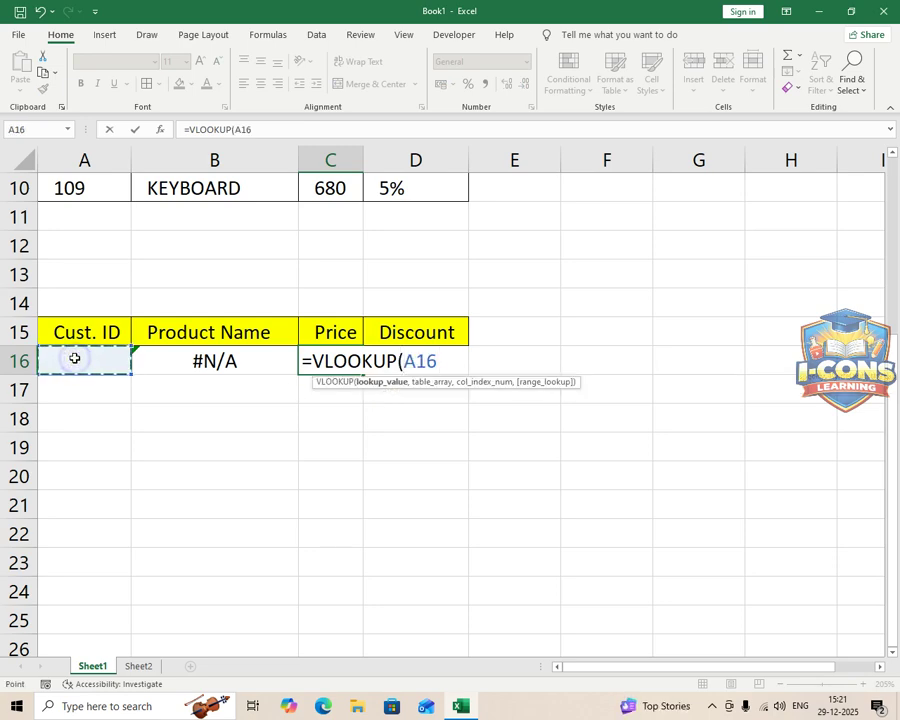
pyautogui.write(',')
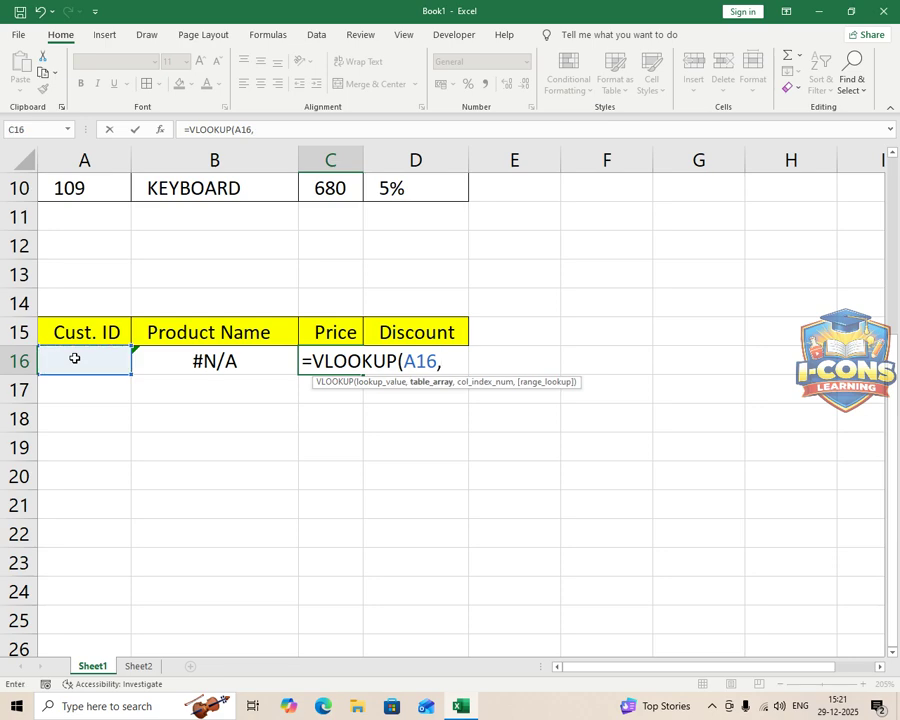
pyautogui.write('DATA')
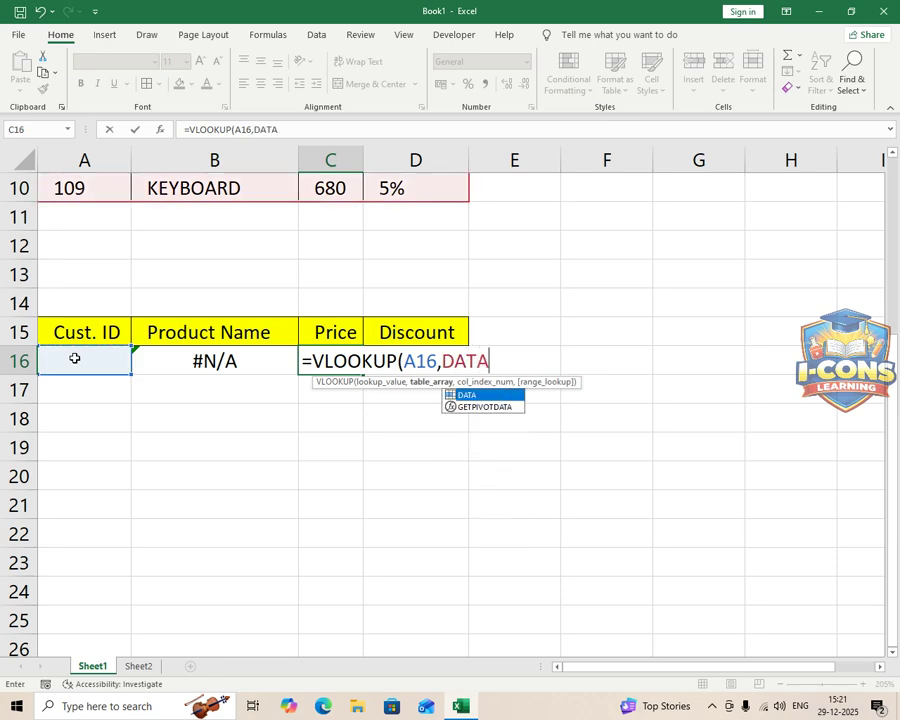
pyautogui.scroll(3, 268, 284)
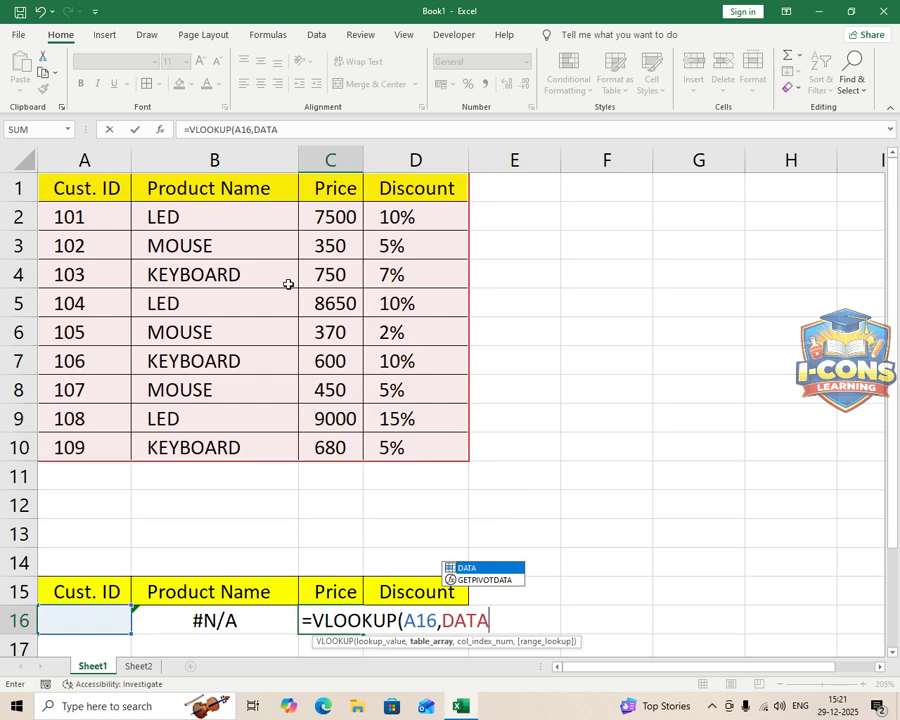
pyautogui.scroll(-3, 290, 298)
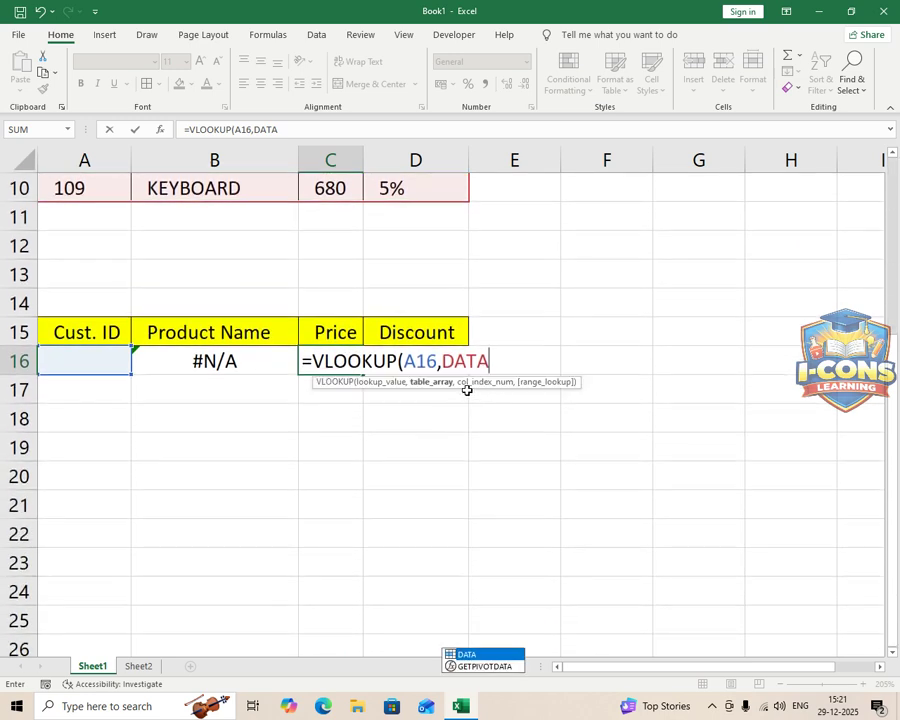
pyautogui.write(',')
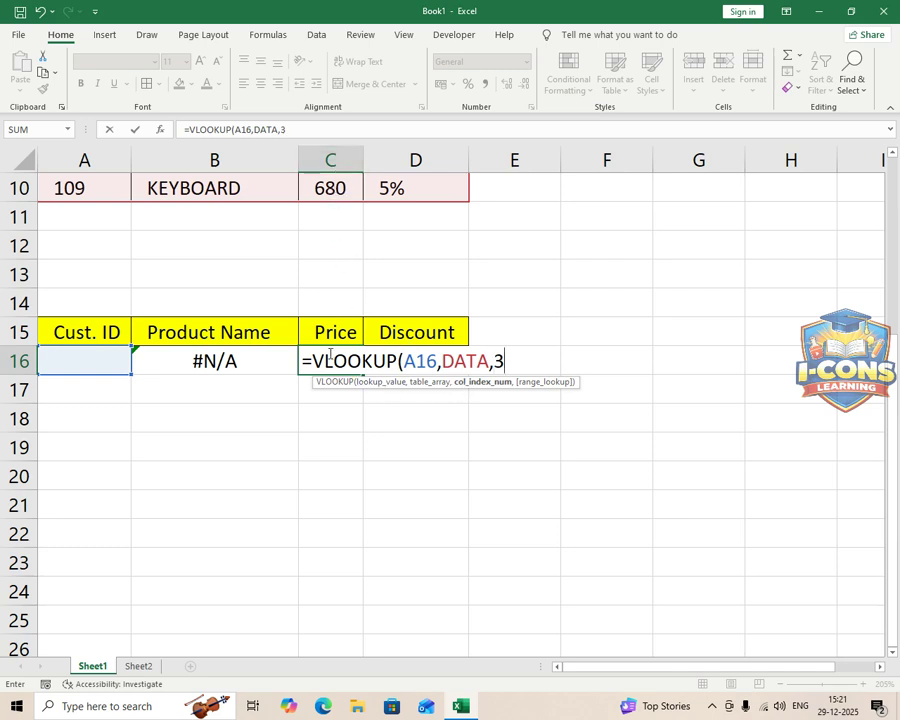
pyautogui.write('3,')
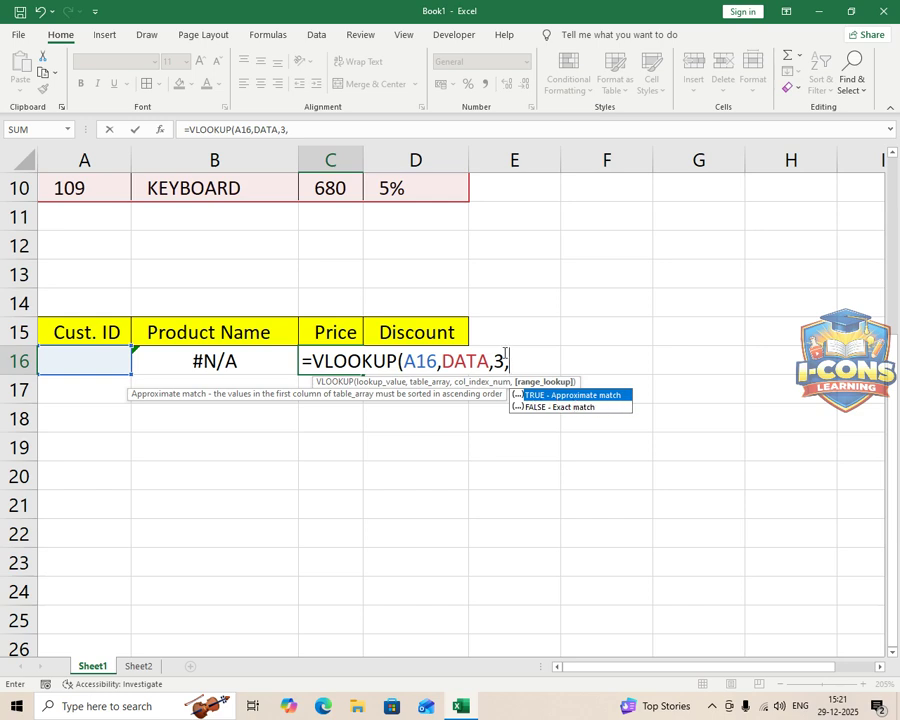
pyautogui.write('0)')
pyautogui.press('Return')
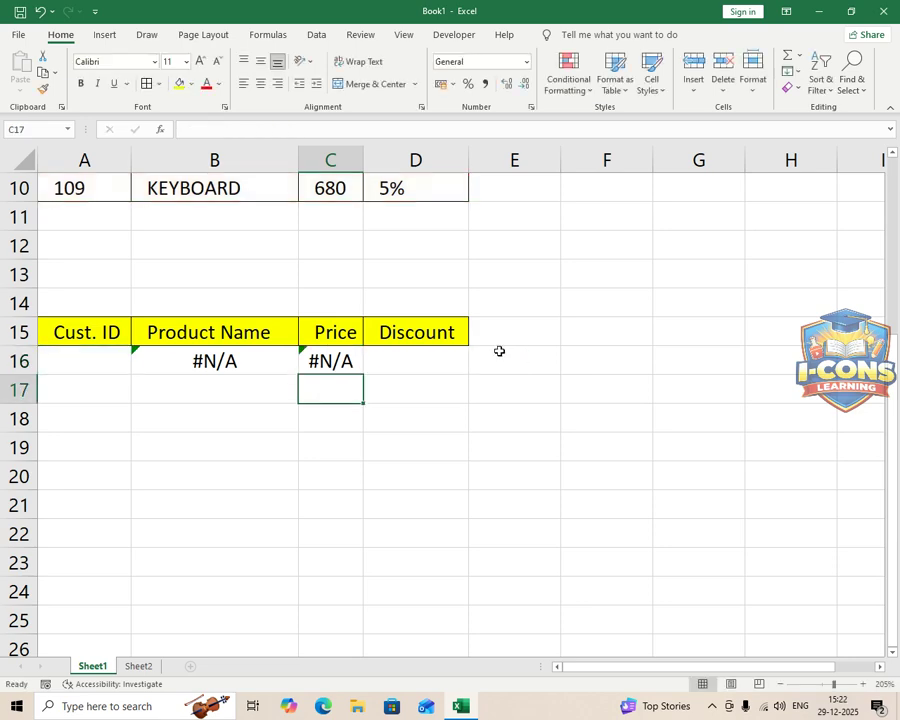
# - Enter the formula =VLOOKUP(A16,DATA,4,0) in cell D16 to look up the discount
pyautogui.click(432, 360)
pyautogui.write('=')
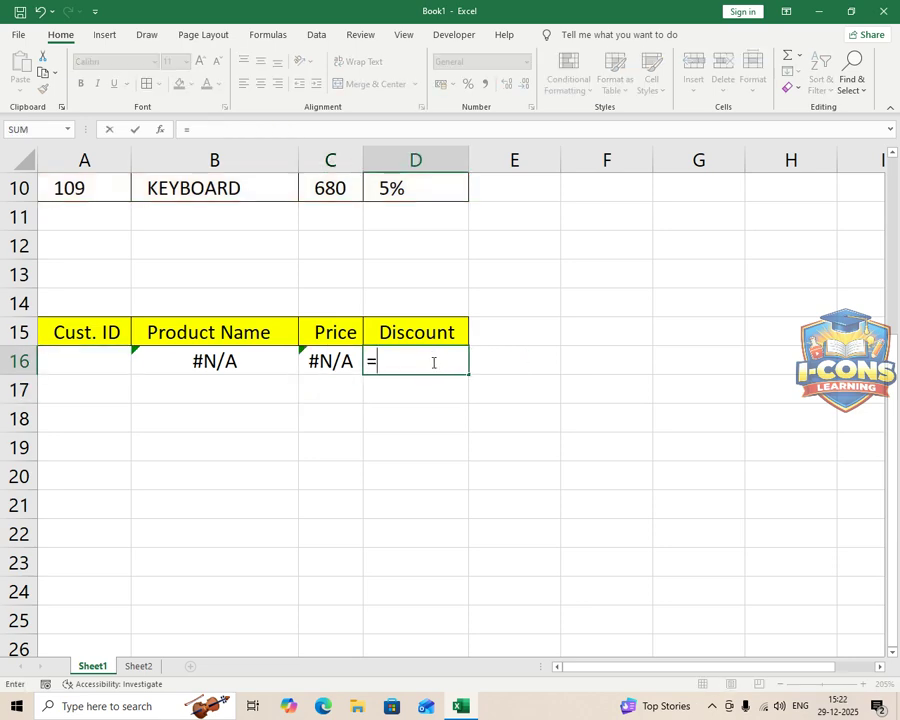
pyautogui.write('VLO')
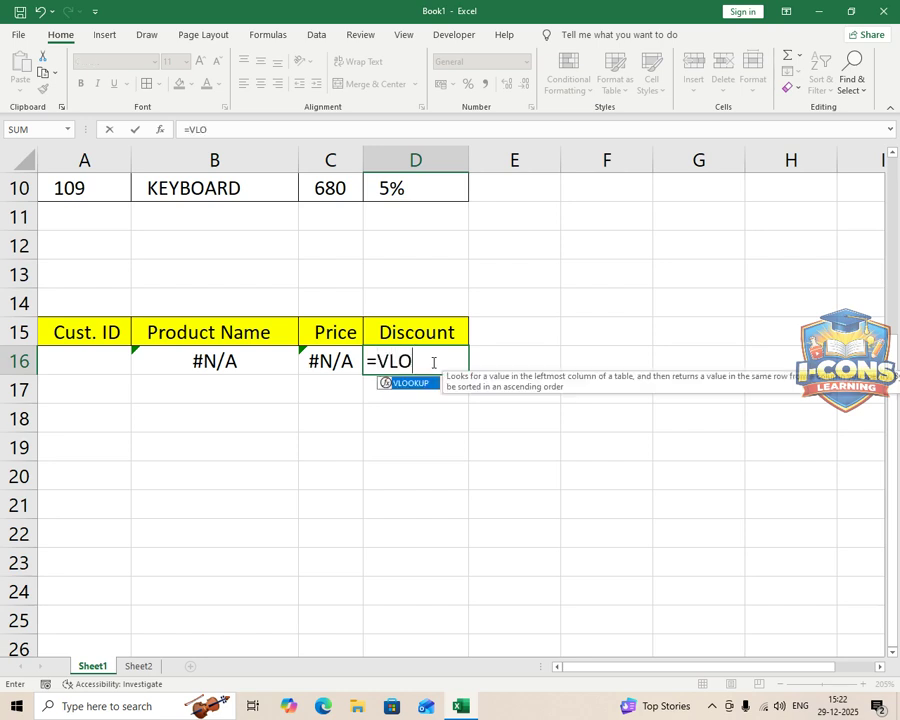
pyautogui.write('OKUP')
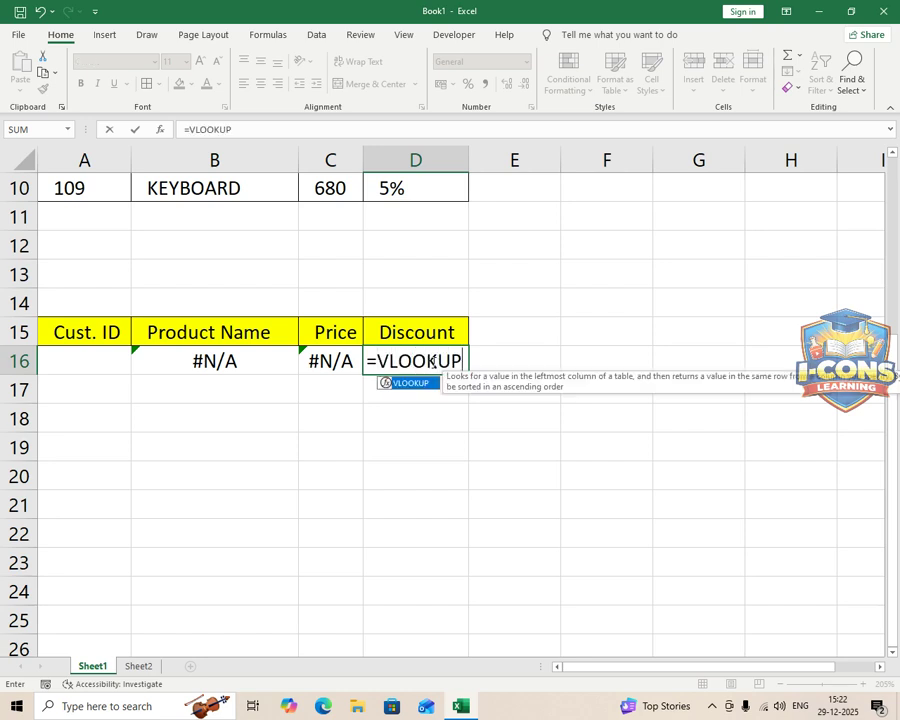
pyautogui.write('(')
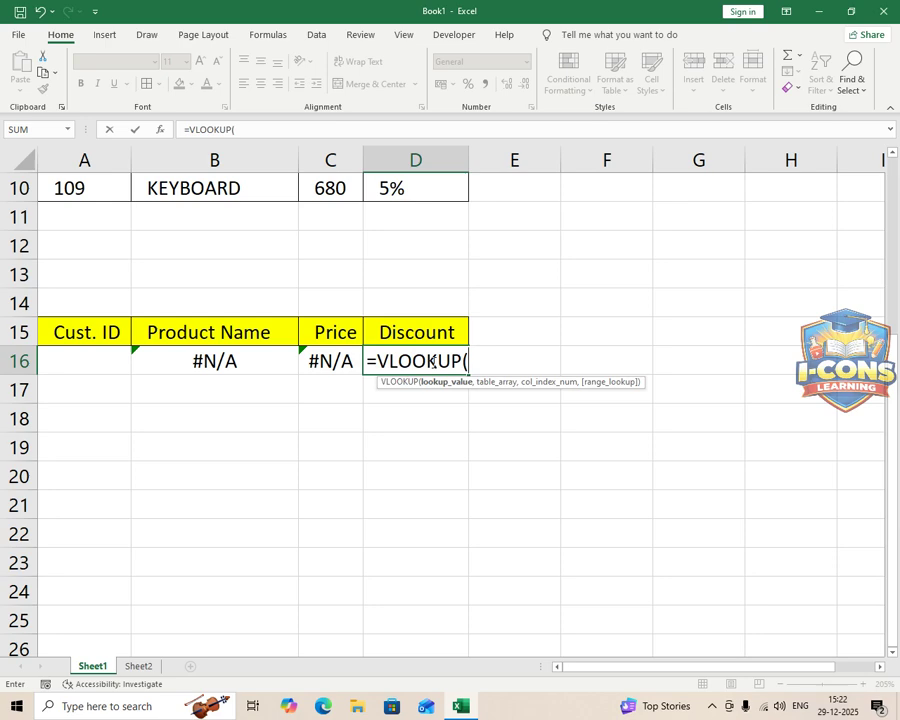
pyautogui.click(104, 362)
pyautogui.write(',')
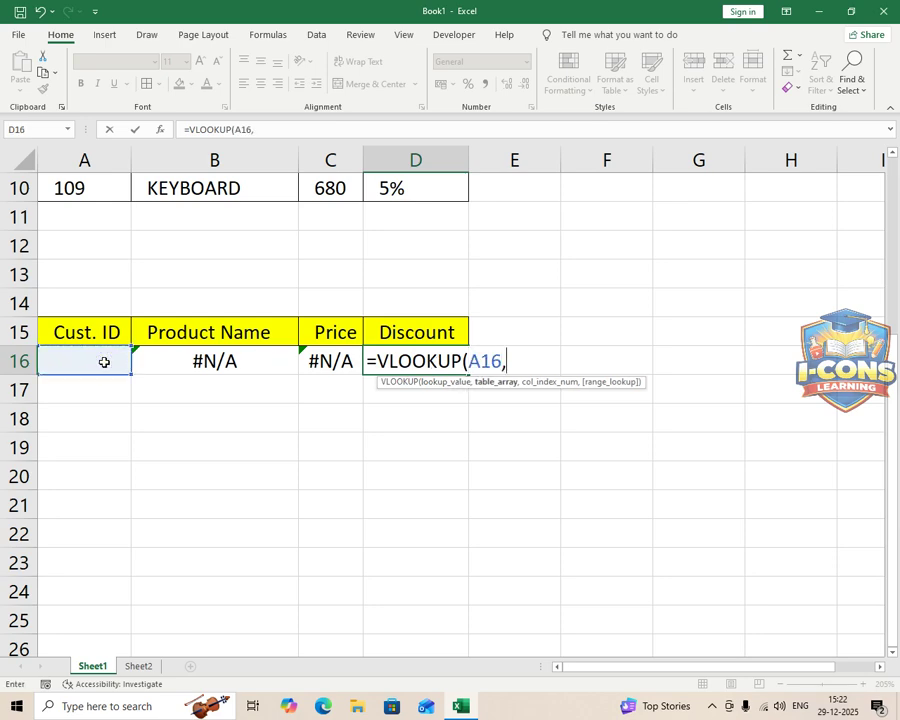
pyautogui.write('DATA')
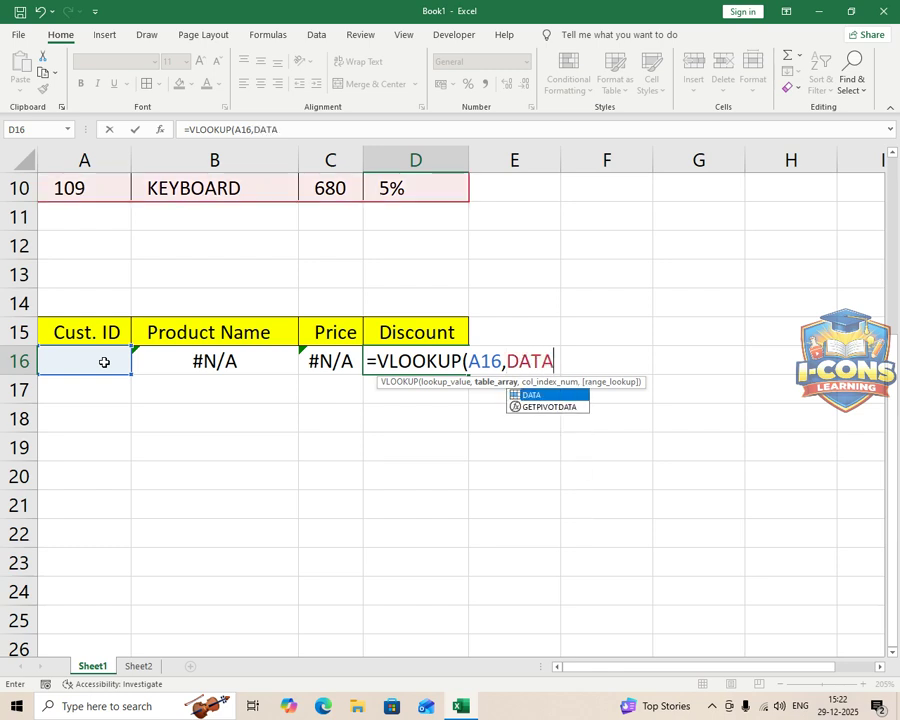
pyautogui.write(',')
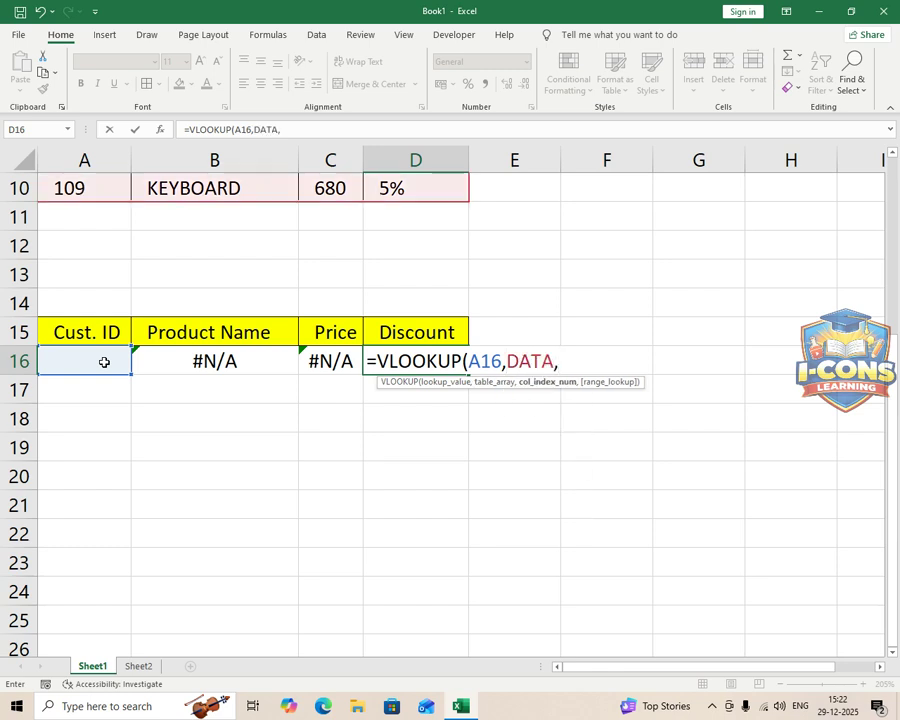
pyautogui.write('4,0')
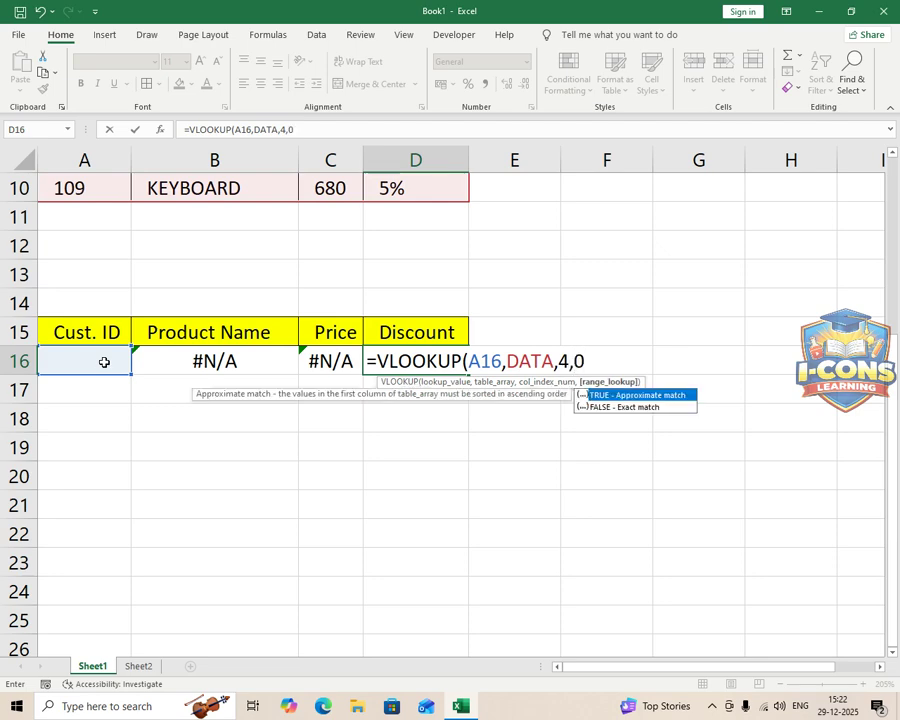
pyautogui.write(')')
pyautogui.press('Return')
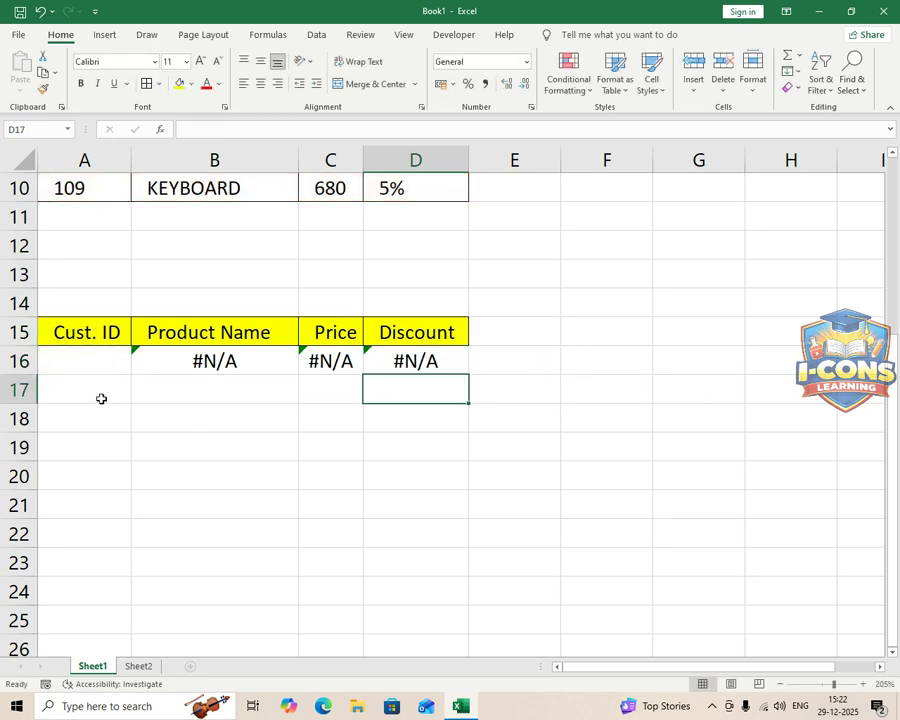
# - Test the lookup row by entering the customer ID from table row 2 in cell A16
pyautogui.scroll(2, 176, 397)
pyautogui.keyDown('ctrl'); pyautogui.scroll(1, 180, 400); pyautogui.keyUp('ctrl')
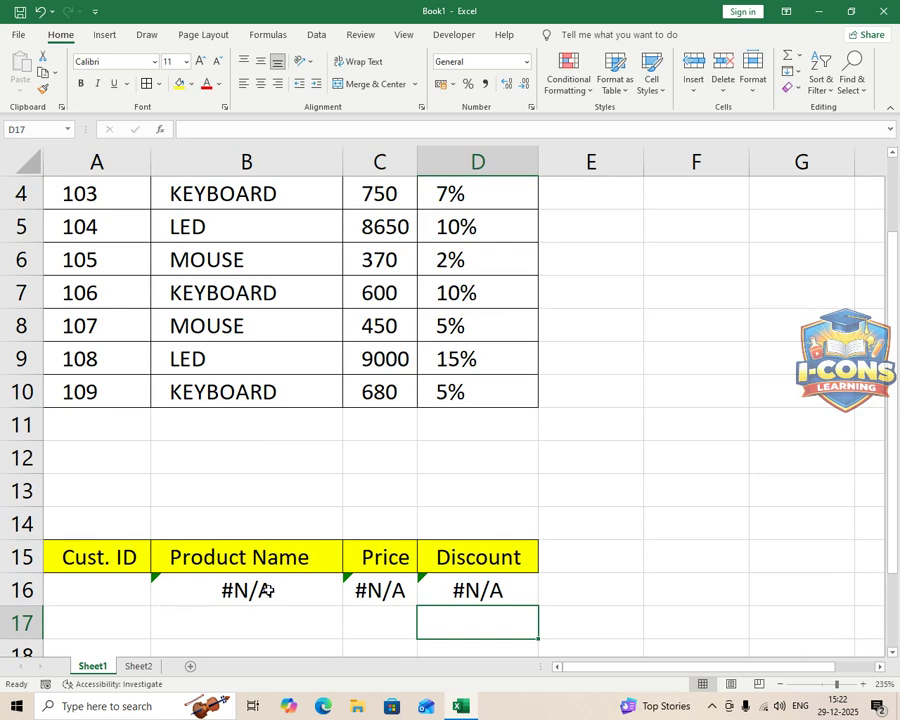
pyautogui.scroll(-2, 266, 586)
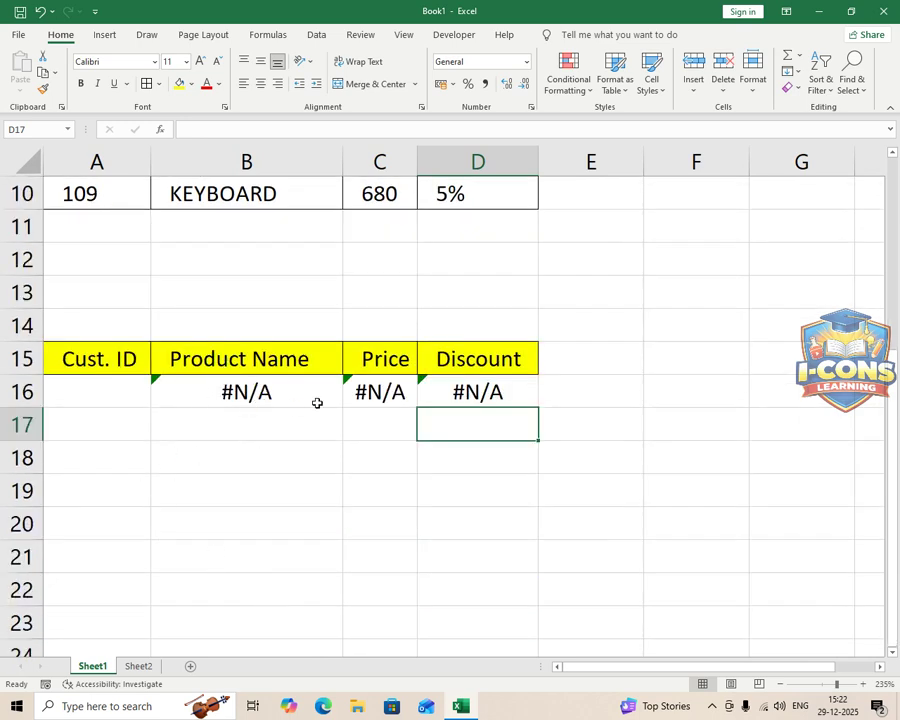
pyautogui.click(84, 389)
pyautogui.scroll(3, 205, 440)
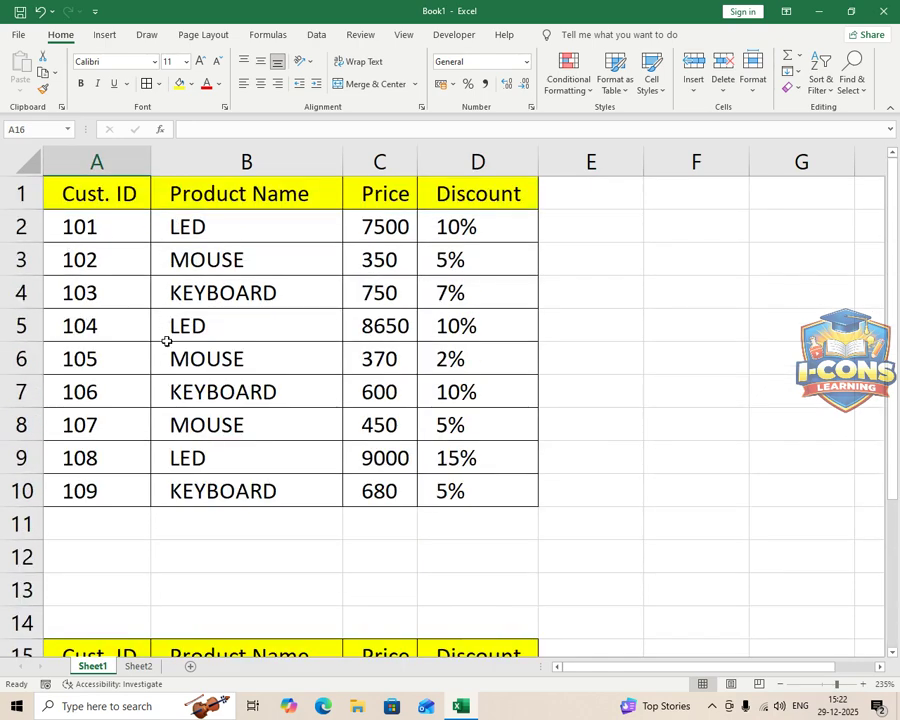
pyautogui.scroll(-5, 168, 333)
pyautogui.scroll(3, 106, 372)
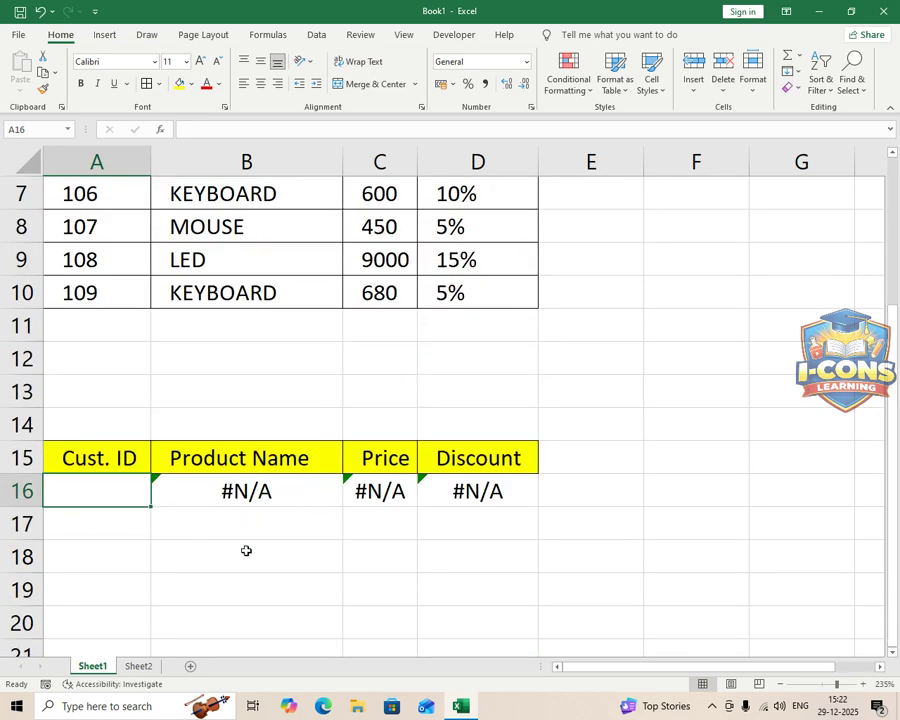
pyautogui.write('101')
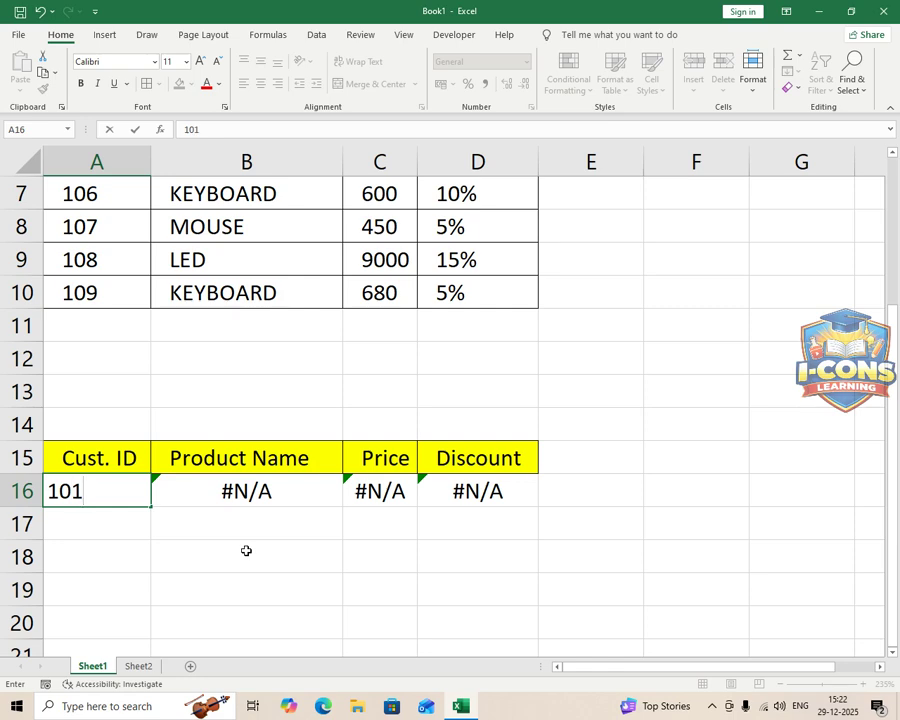
pyautogui.press('Return')
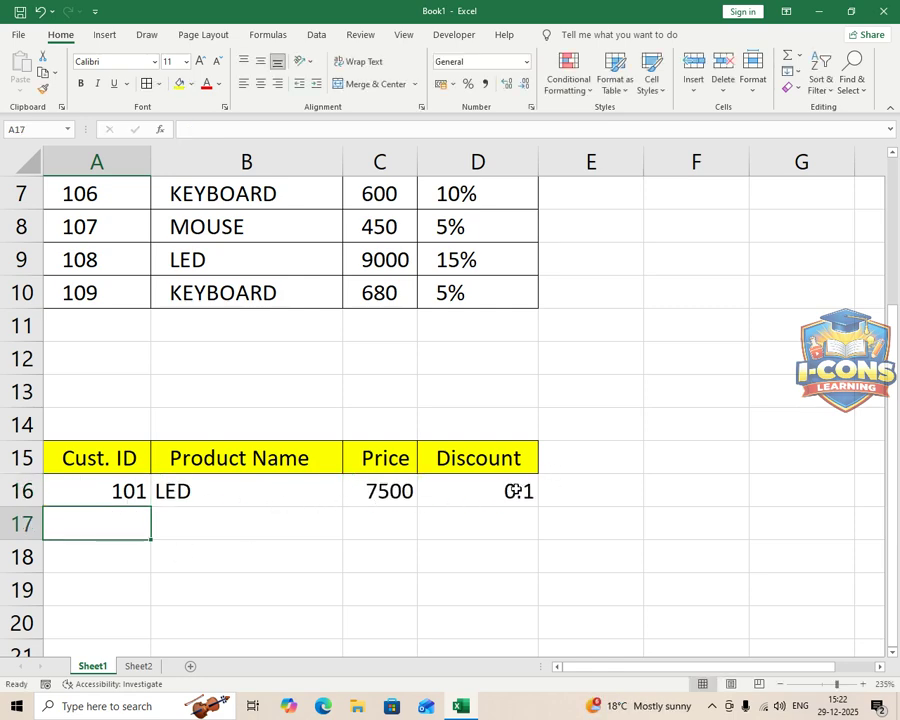
# - Compare the looked-up values with the product table, and replace the ID in cell A16 with the customer ID from table row 8
pyautogui.scroll(2, 517, 490)
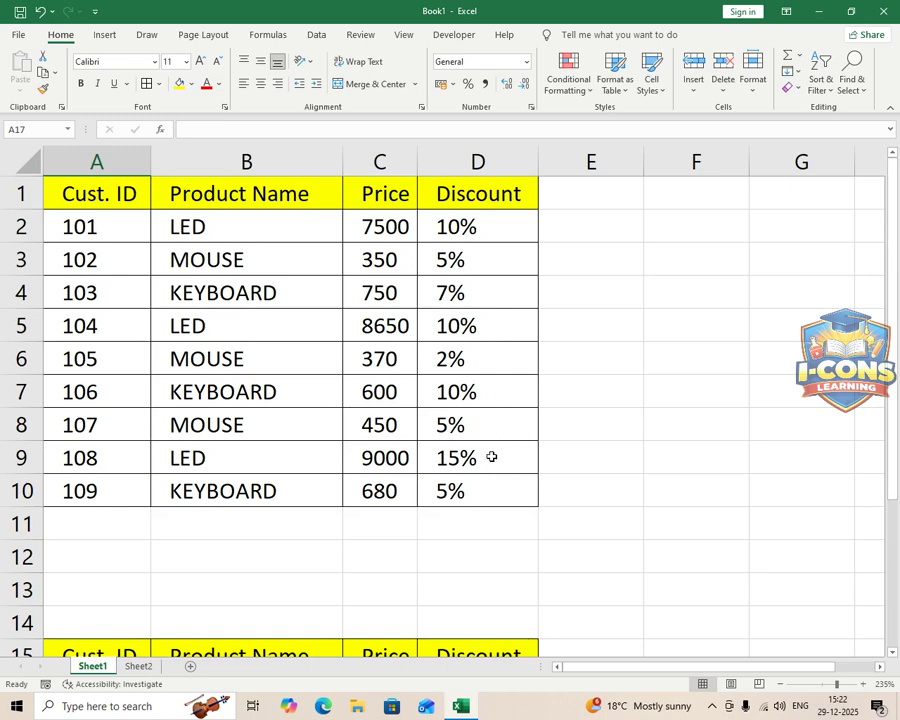
pyautogui.scroll(-3, 491, 457)
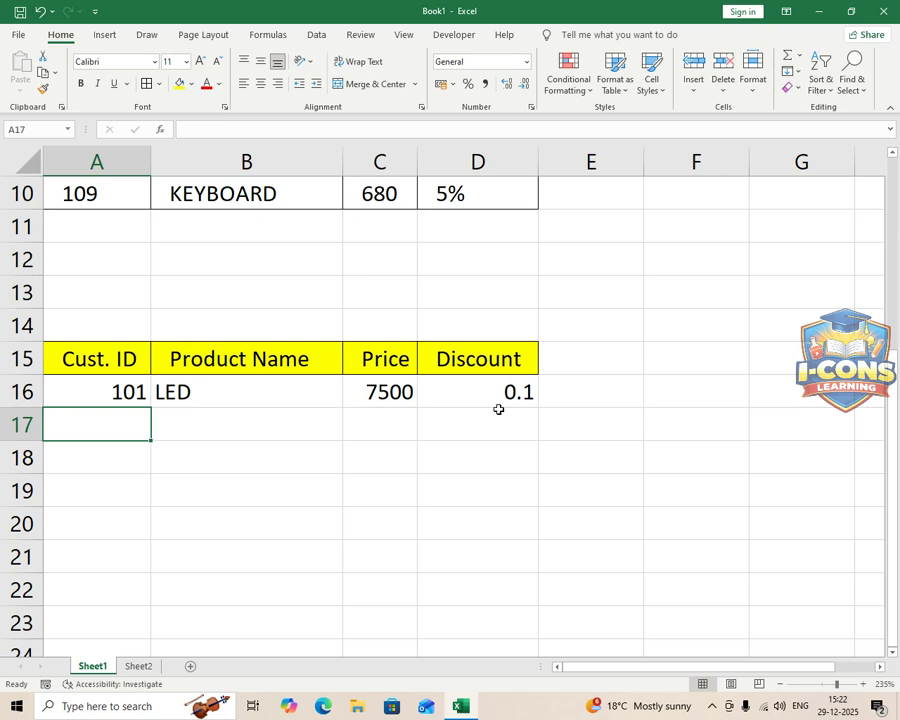
pyautogui.scroll(1, 118, 405)
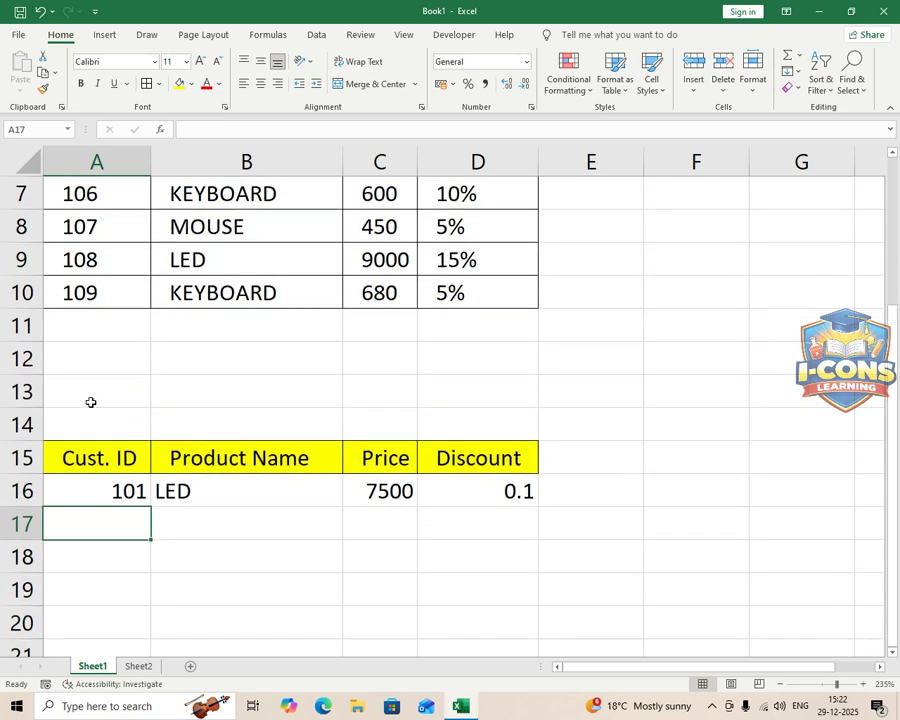
pyautogui.click(108, 492)
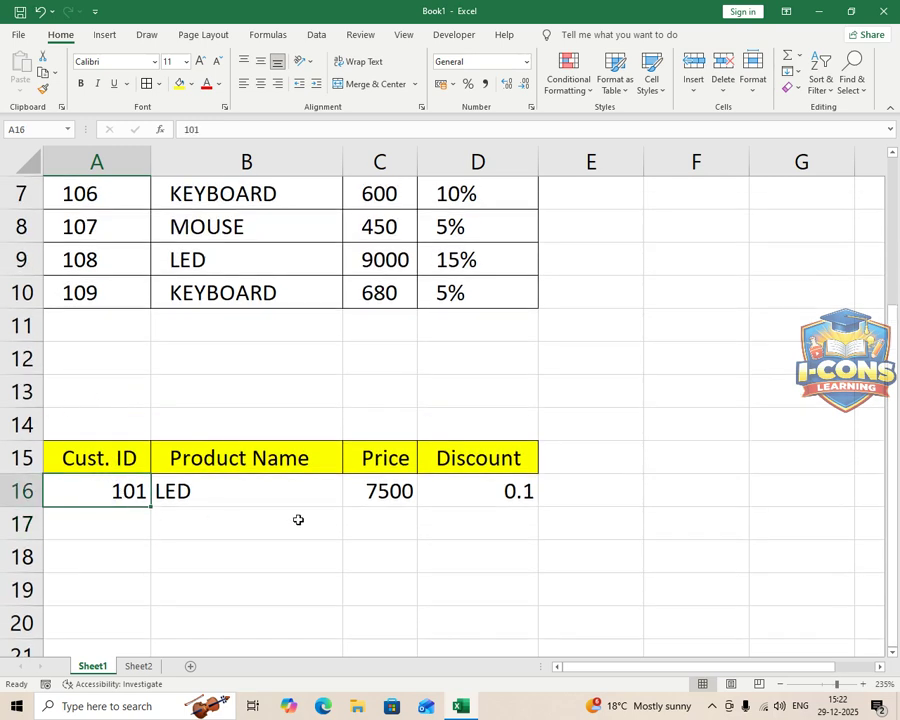
pyautogui.write('107')
pyautogui.press('Return')
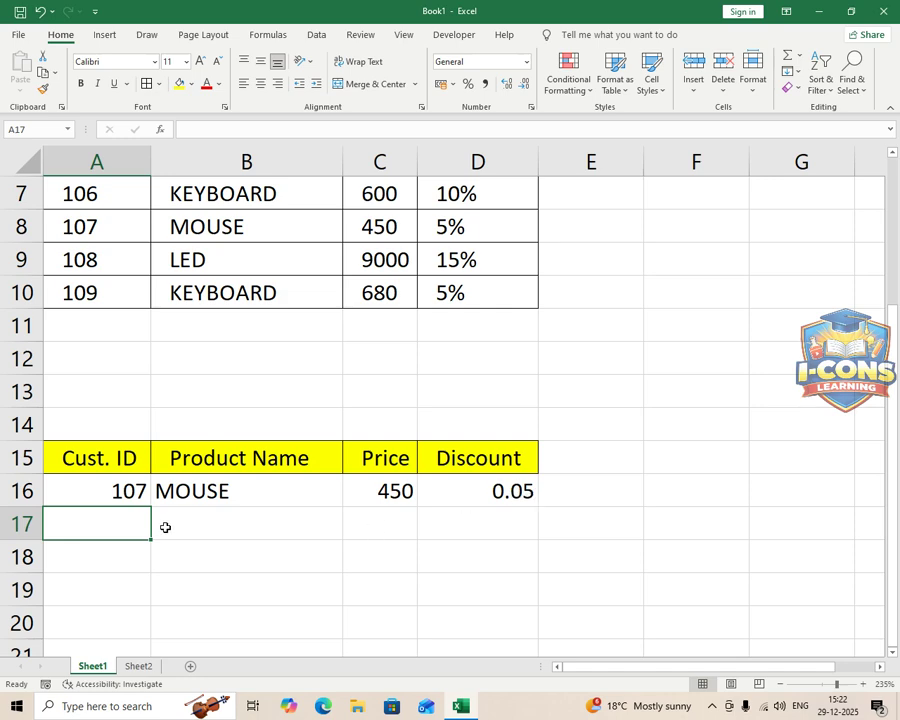
# - Check the lookup result against table row 8 and select the range A1:D10 to review its name DATA
pyautogui.scroll(2, 295, 442)
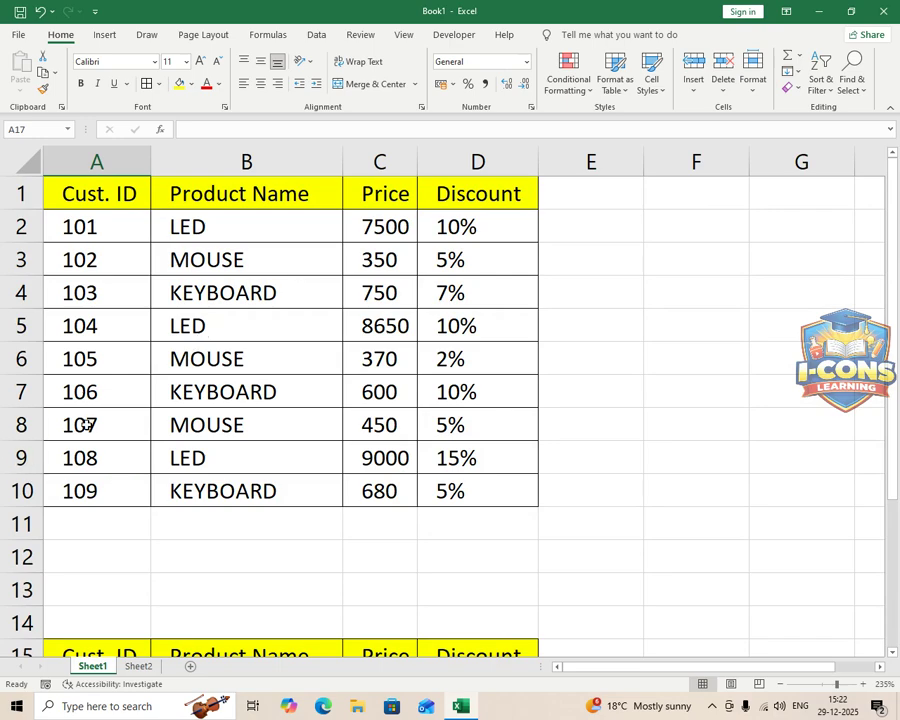
pyautogui.scroll(-1, 179, 544)
pyautogui.click(177, 532)
pyautogui.moveTo(80, 193); pyautogui.dragTo(447, 466)
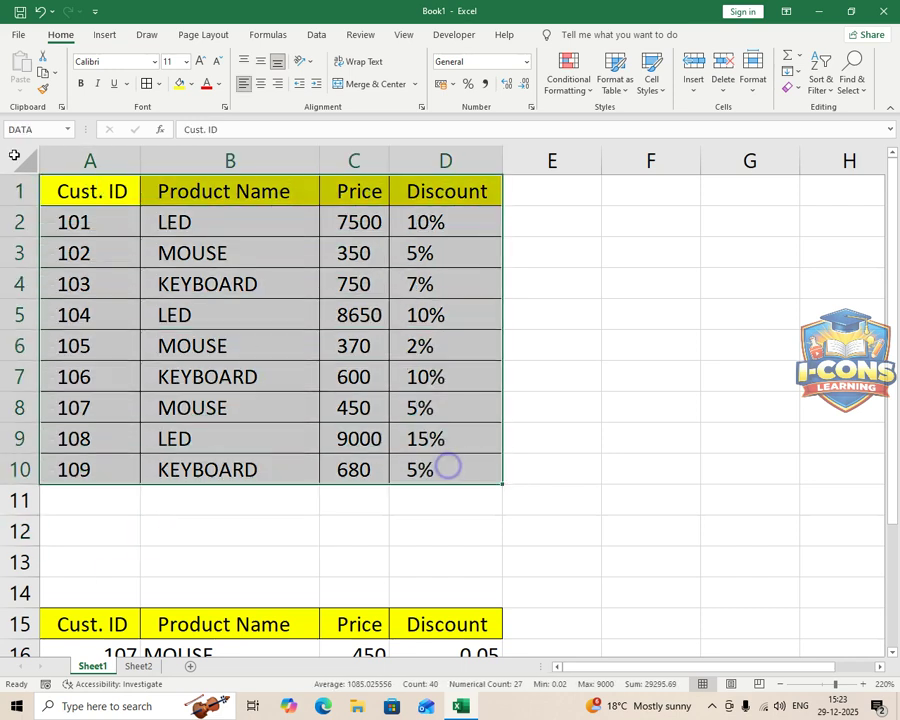
# - On Sheet2, enter the formula =VLOOKUP(A3,DATA,2,0) in cell B3 to look up the product name
pyautogui.click(139, 667)
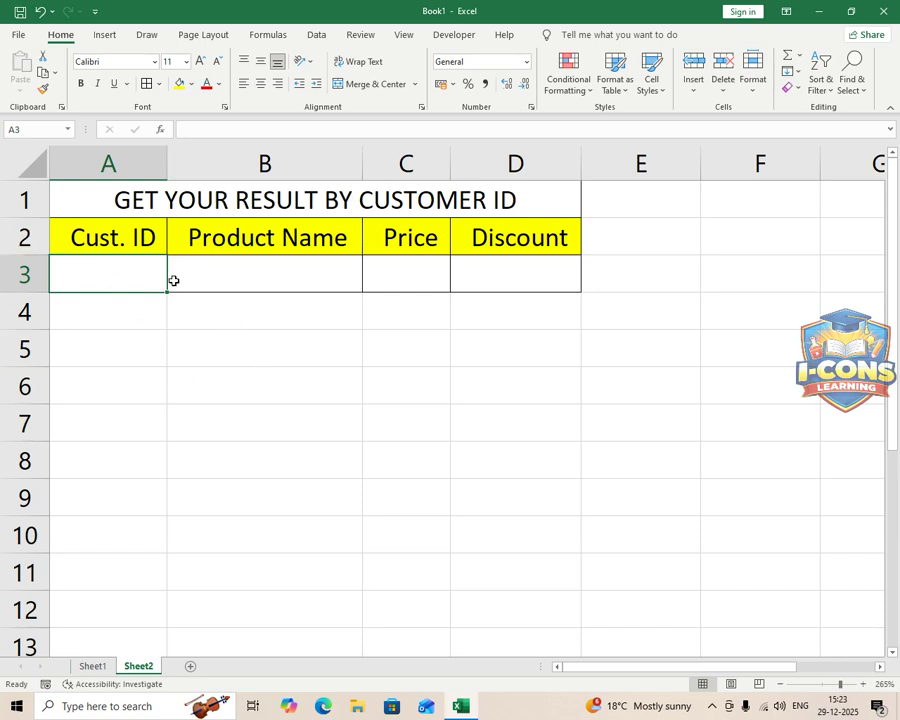
pyautogui.click(204, 283)
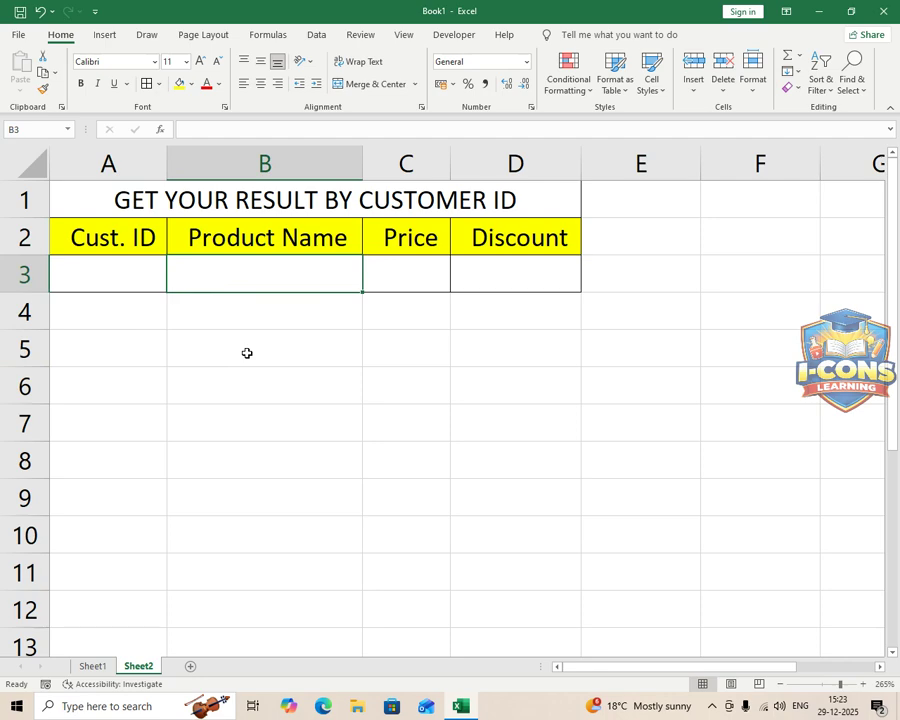
pyautogui.write('=VL')
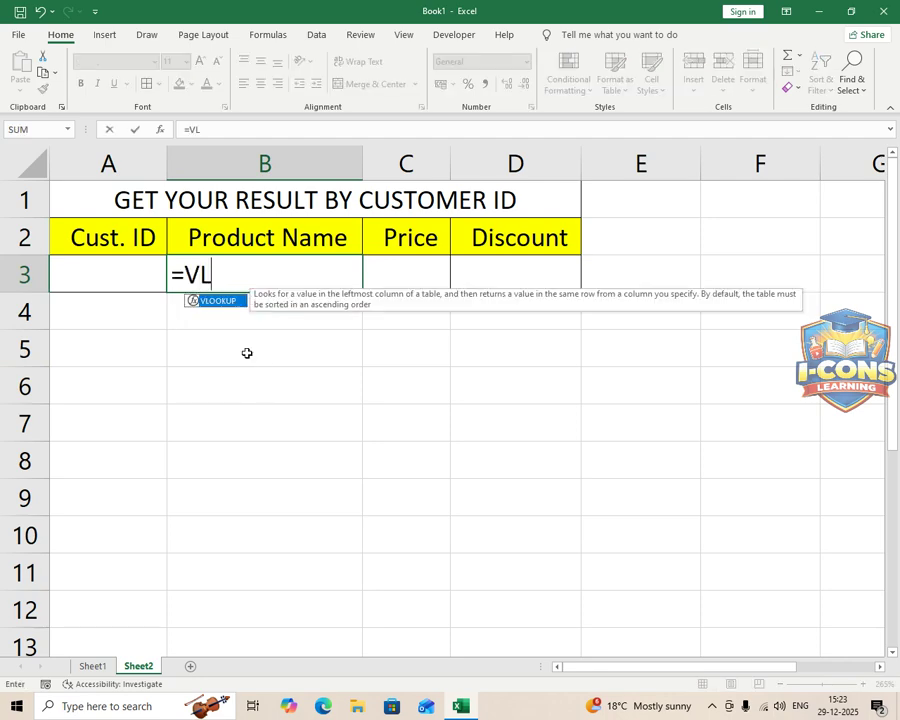
pyautogui.write('OOKUP(')
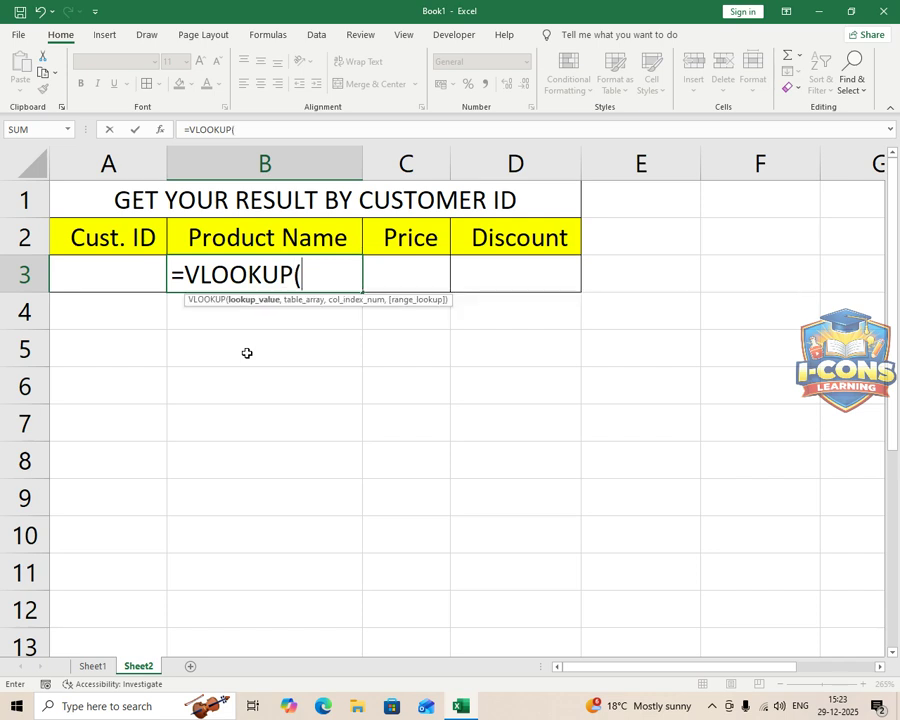
pyautogui.click(86, 279)
pyautogui.write(',DA')
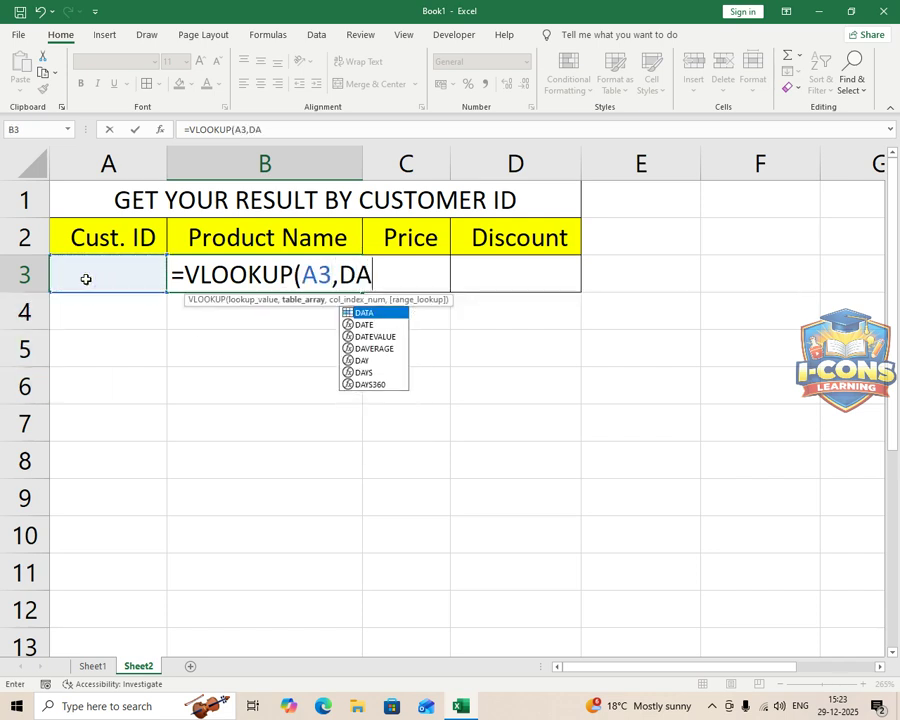
pyautogui.write('TA,2')
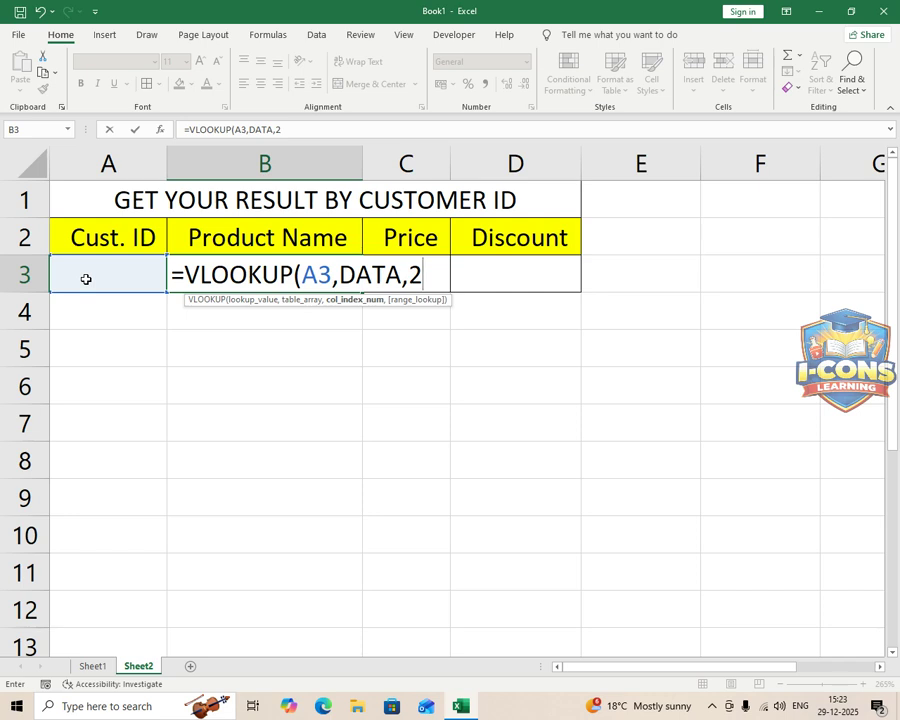
pyautogui.write(',0')
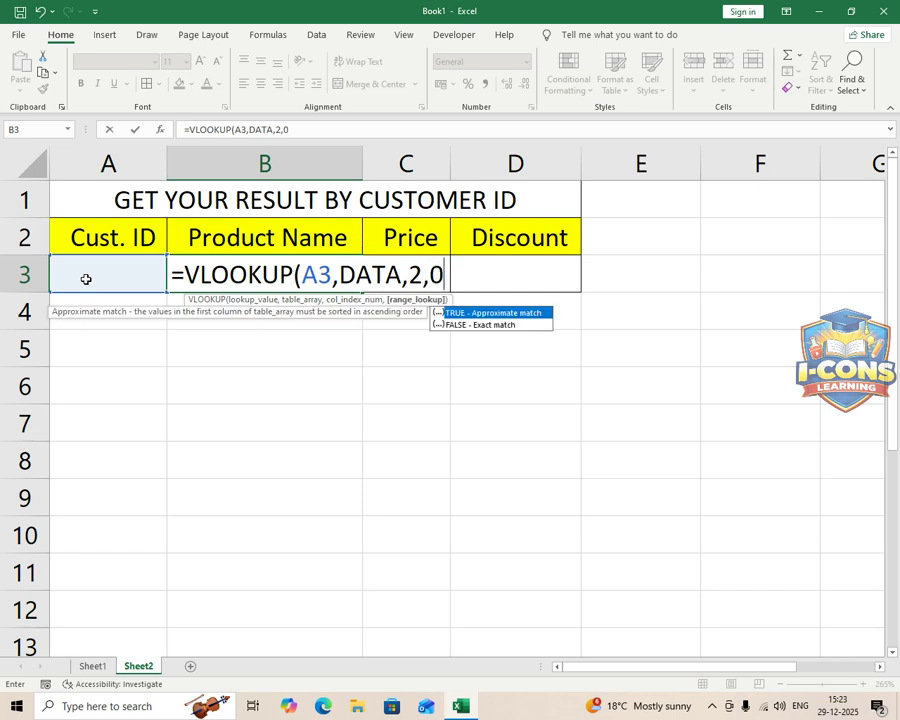
pyautogui.write(')')
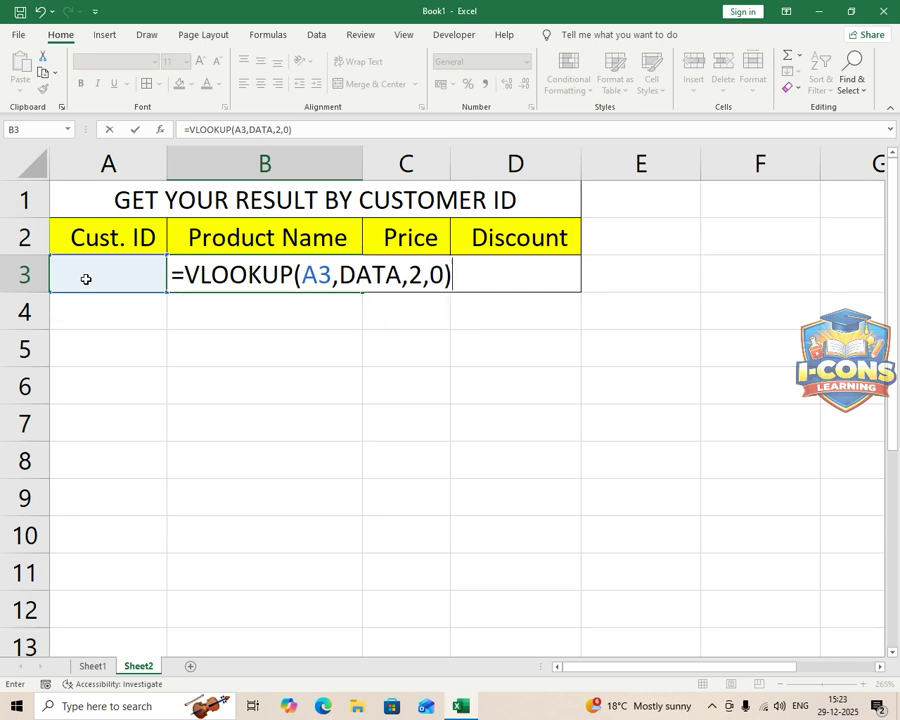
pyautogui.press('Return')
# - Enter the formula =VLOOKUP(A3,DATA,3,0) in cell C3 to look up the price
pyautogui.press('Up')
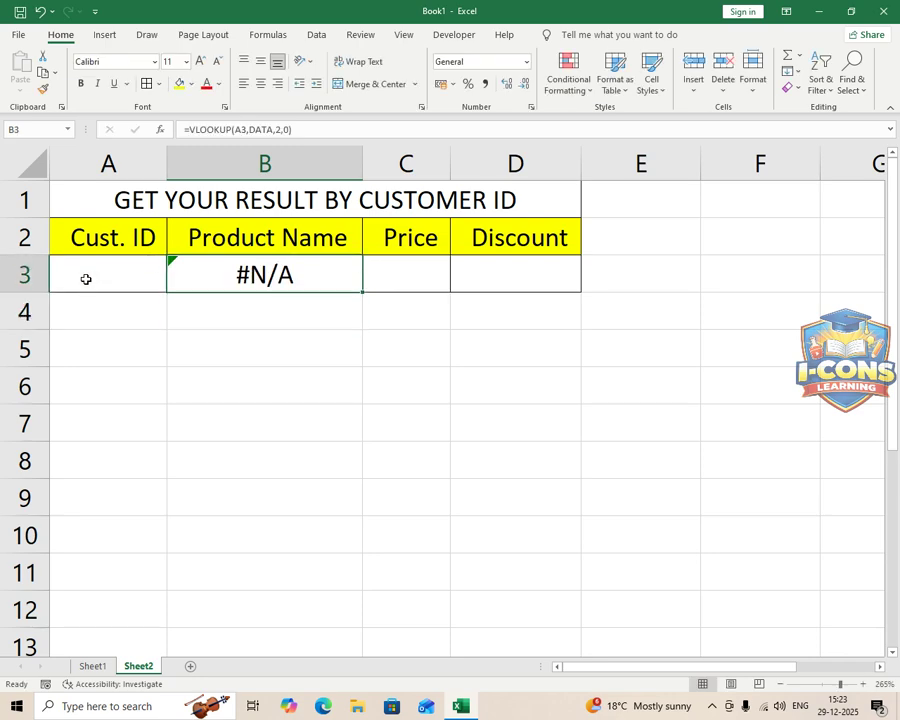
pyautogui.press('Right')
pyautogui.write('=VLOOKUP(')
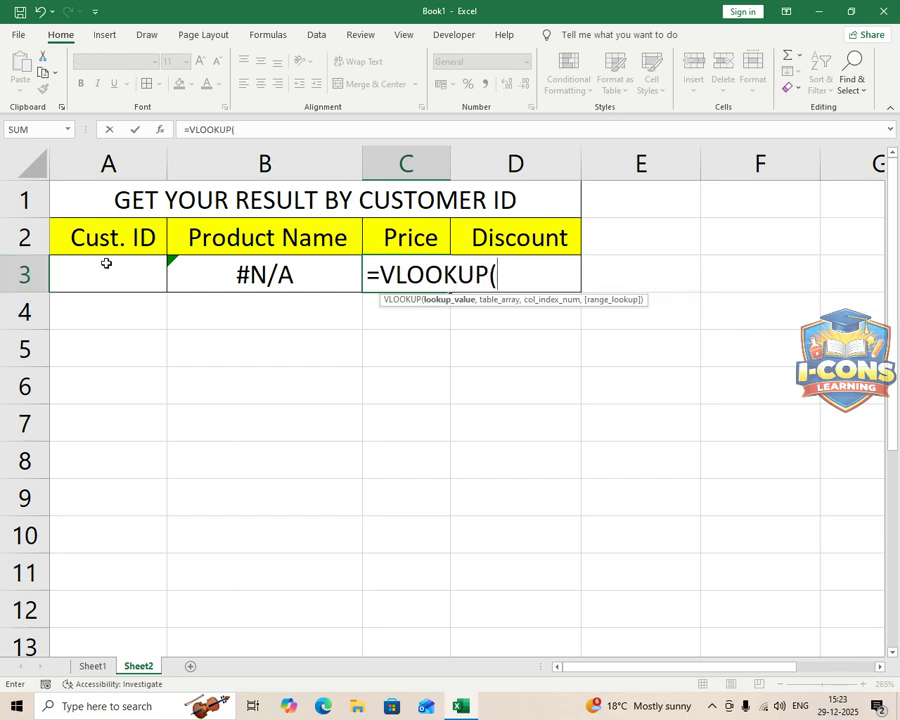
pyautogui.click(105, 262)
pyautogui.write(',')
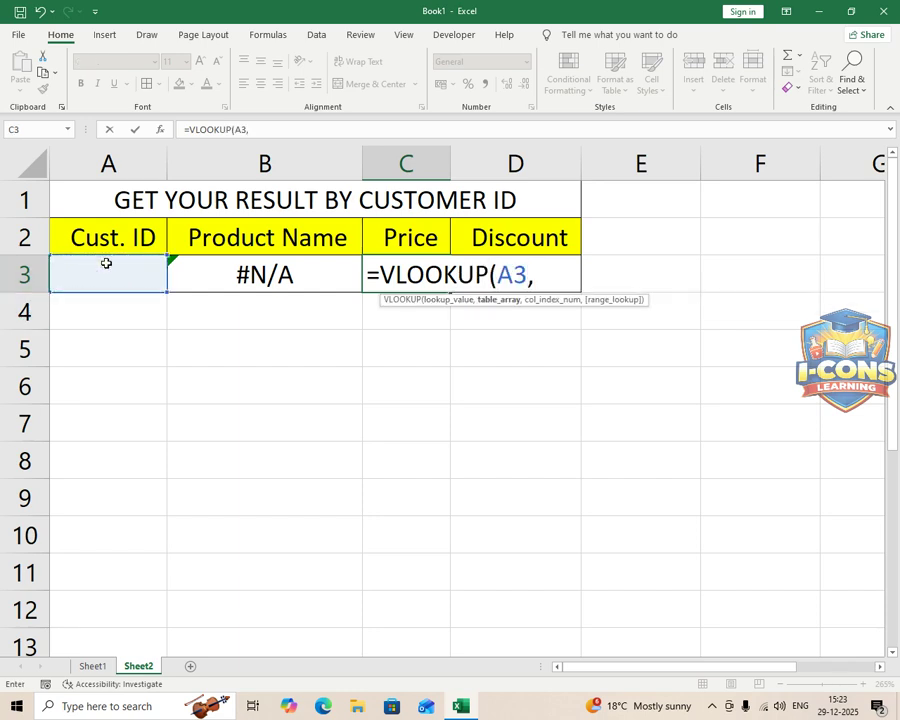
pyautogui.write('DATA')
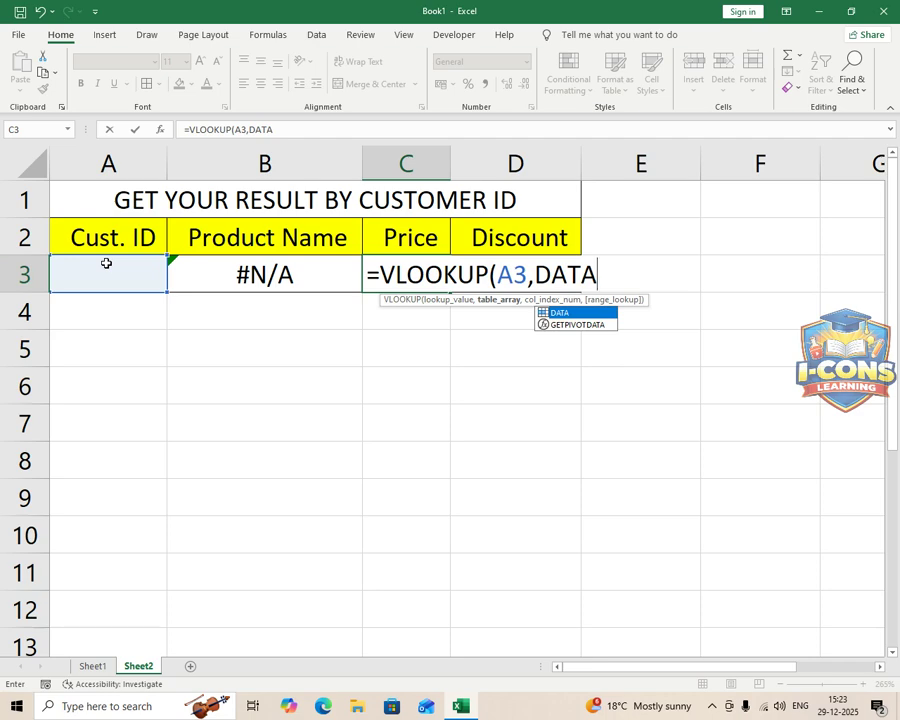
pyautogui.write(',')
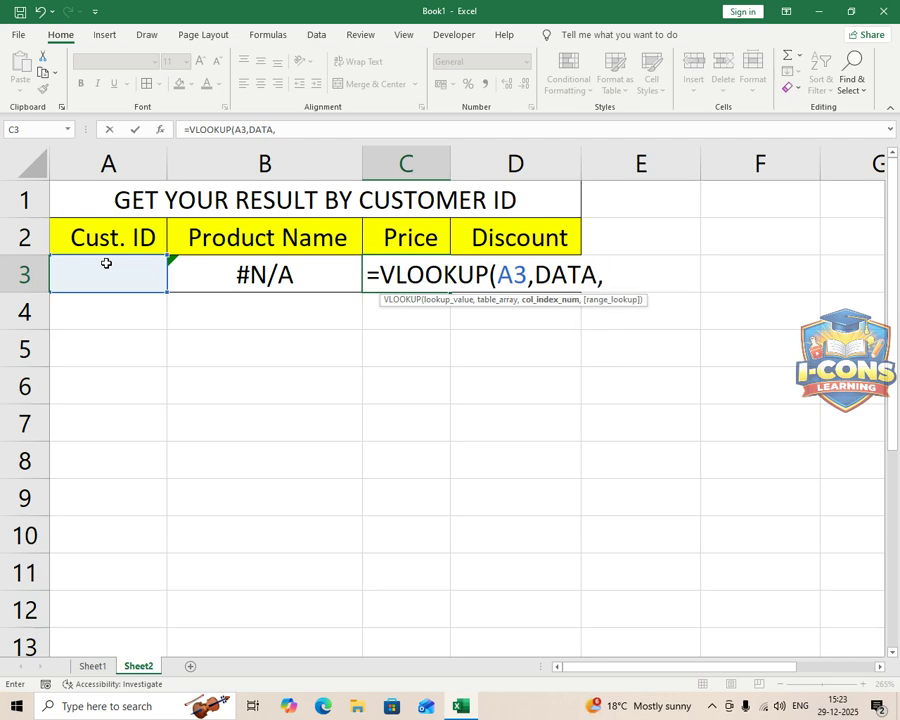
pyautogui.write('3')
pyautogui.write(',0')
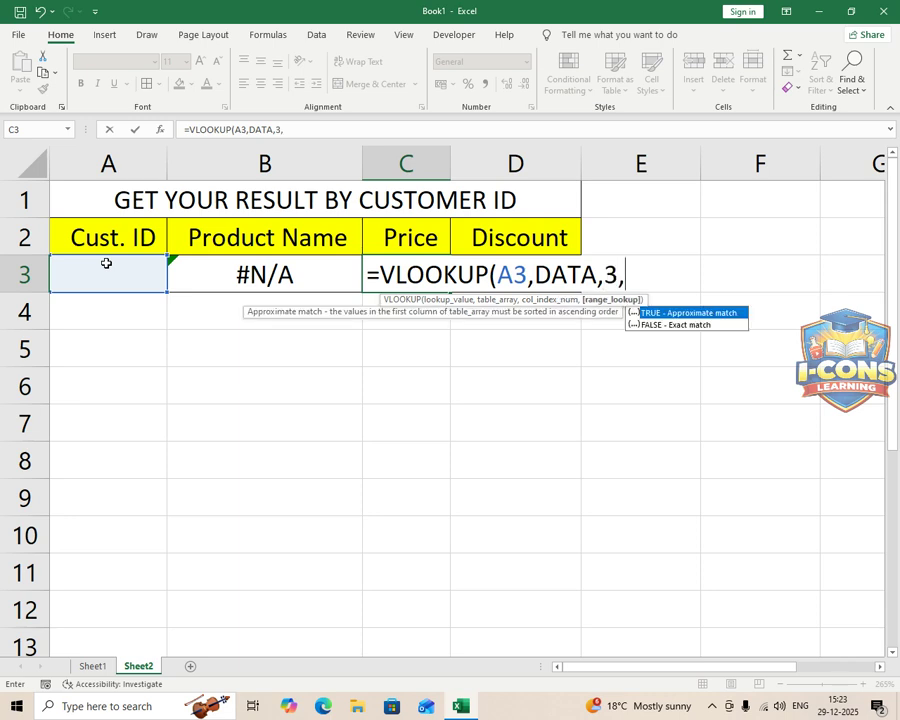
pyautogui.write(')')
pyautogui.press('Return')
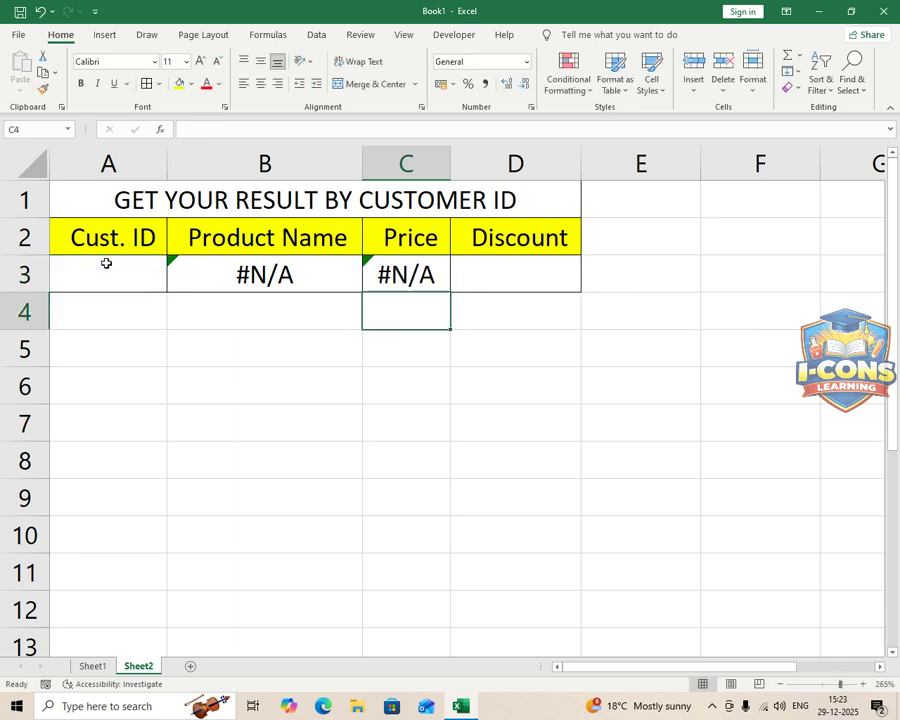
# - Enter the formula =VLOOKUP(A3,DATA,4,0) in cell D3 to look up the discount
pyautogui.press('Up')
pyautogui.press('Right')
pyautogui.write('=VLOO')
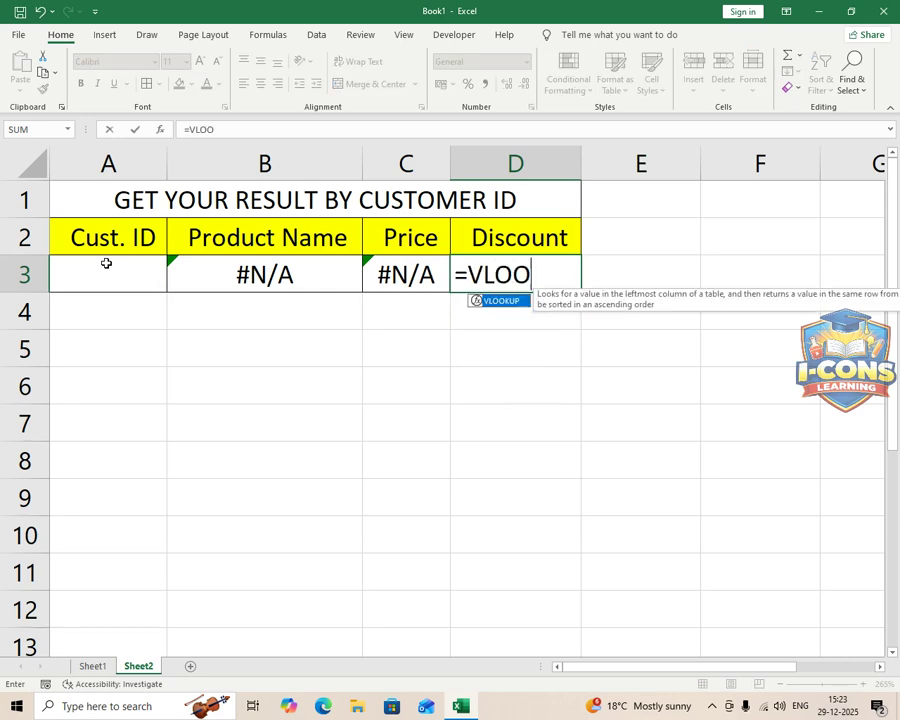
pyautogui.write('KUP(')
pyautogui.click(104, 270)
pyautogui.write(',')
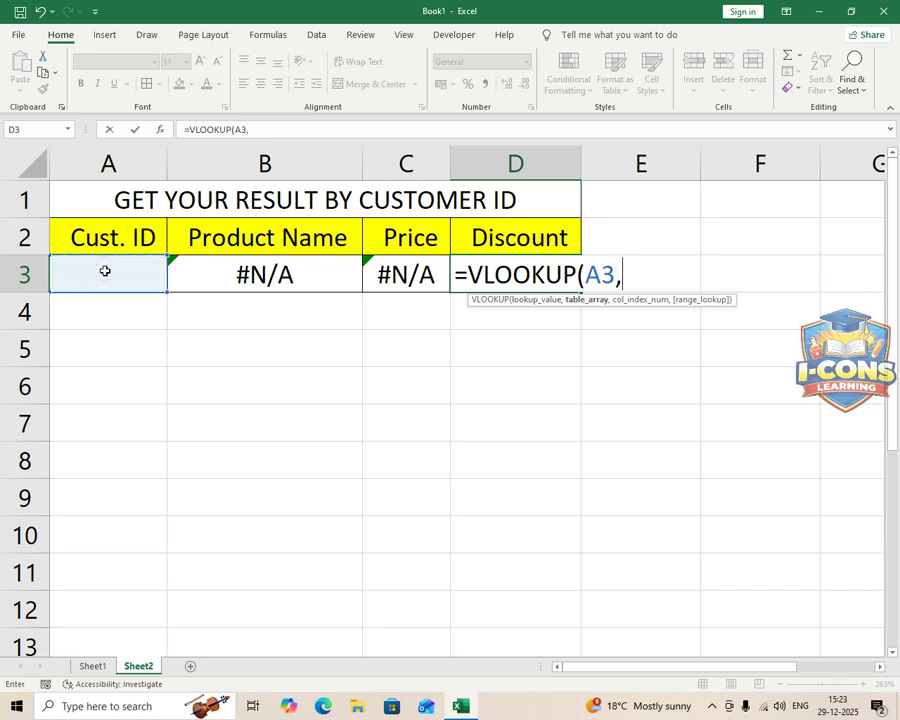
pyautogui.write('DATA')
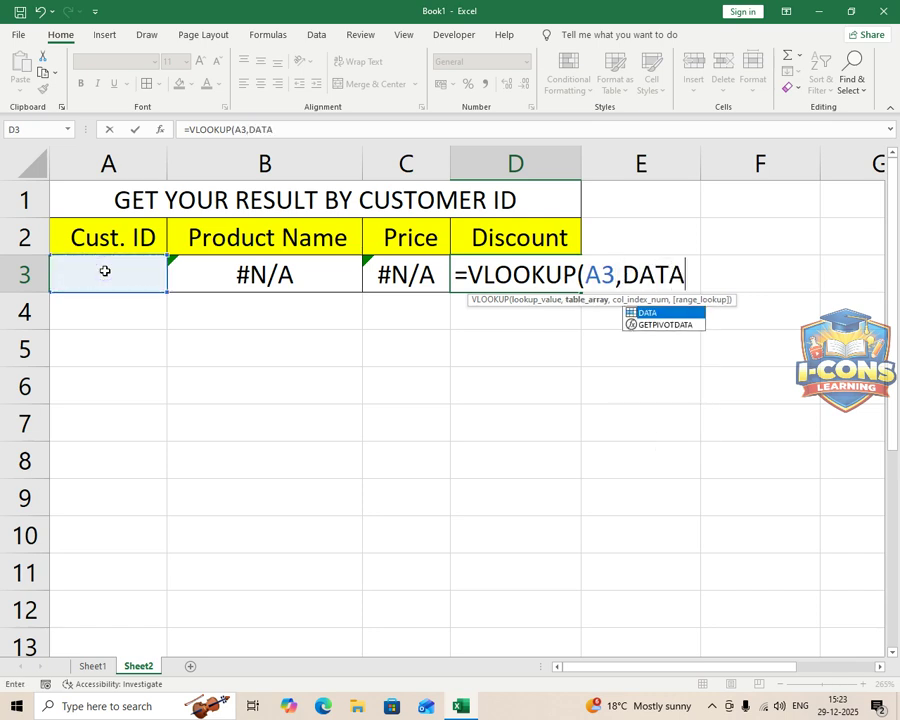
pyautogui.write(',4')
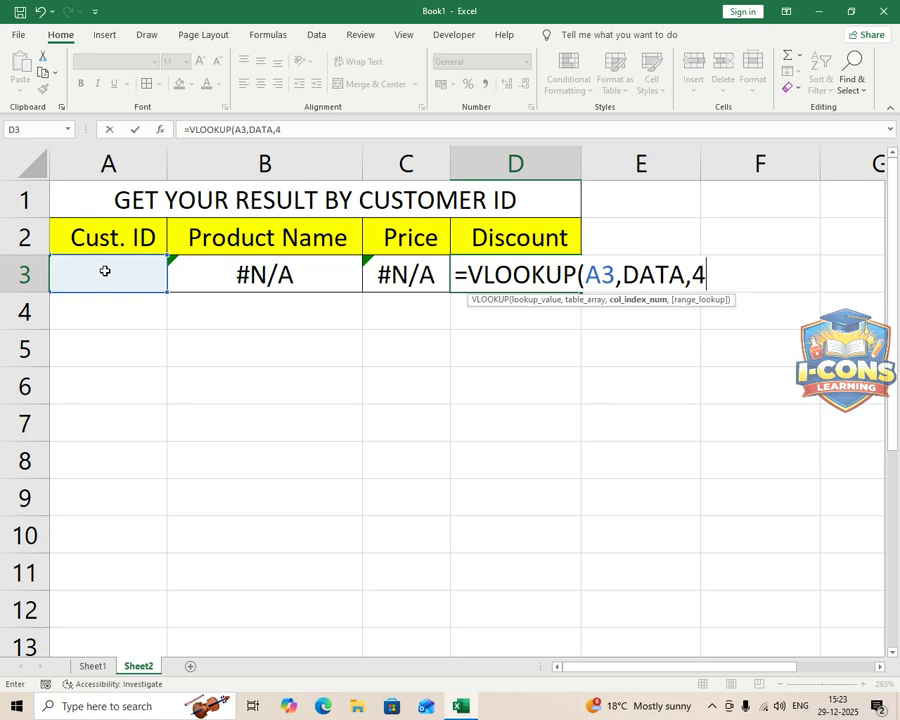
pyautogui.write(',0')
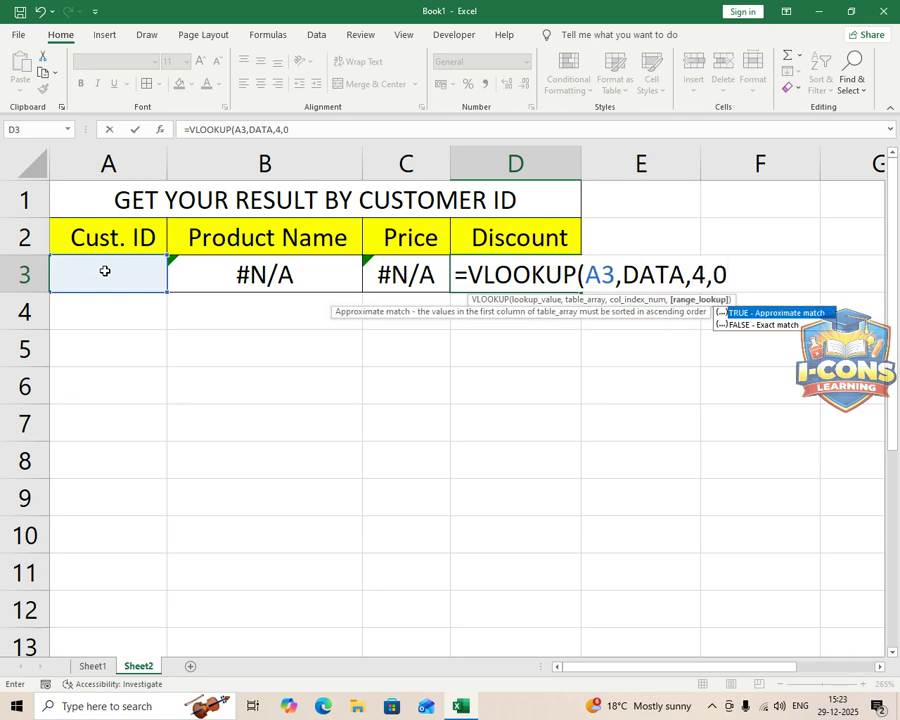
pyautogui.write(')')
pyautogui.press('Return')
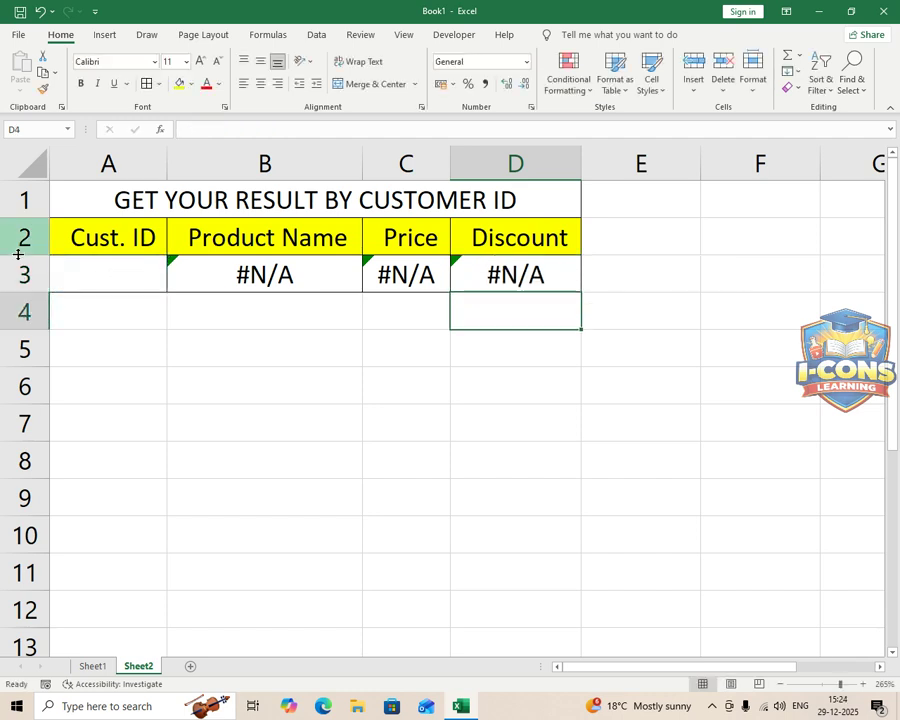
# - Test the Sheet2 lookup row by entering the customer ID from Sheet1 table row 6 in cell A3
pyautogui.click(92, 276)
pyautogui.write('105')
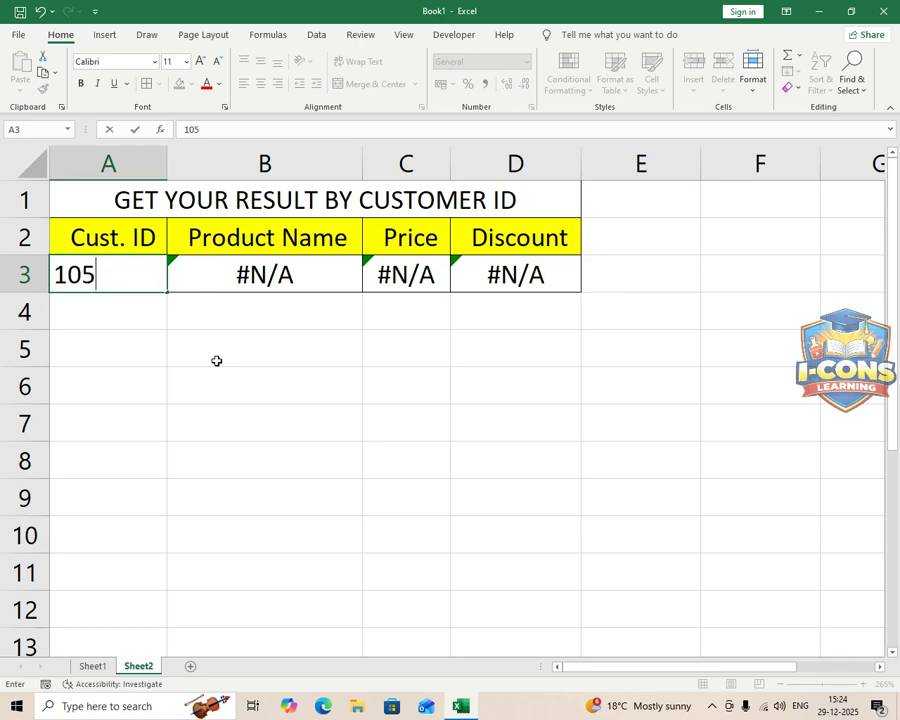
pyautogui.press('Return')
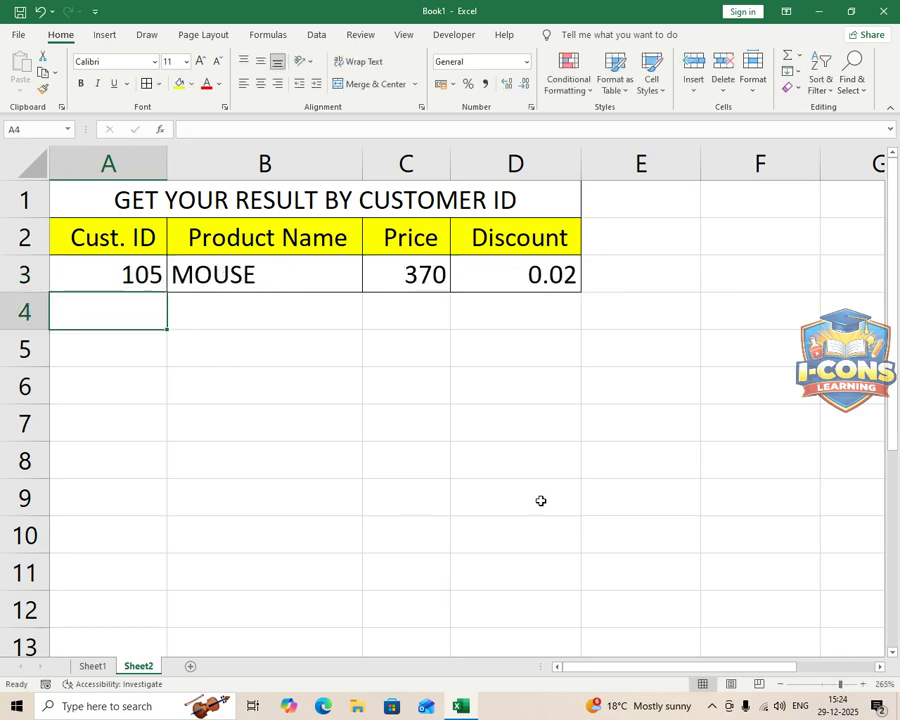
# - Check the Sheet2 lookup result against row 6 of the product table on Sheet1, and return to Sheet2
pyautogui.click(92, 666)
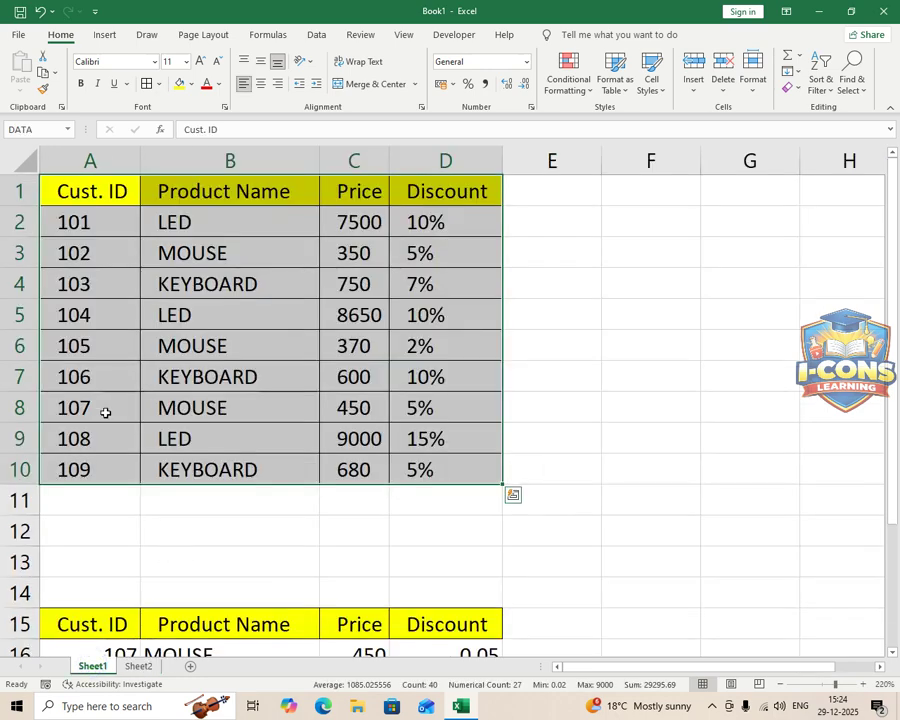
pyautogui.click(150, 346)
pyautogui.click(100, 346)
pyautogui.click(240, 350)
pyautogui.click(139, 666)
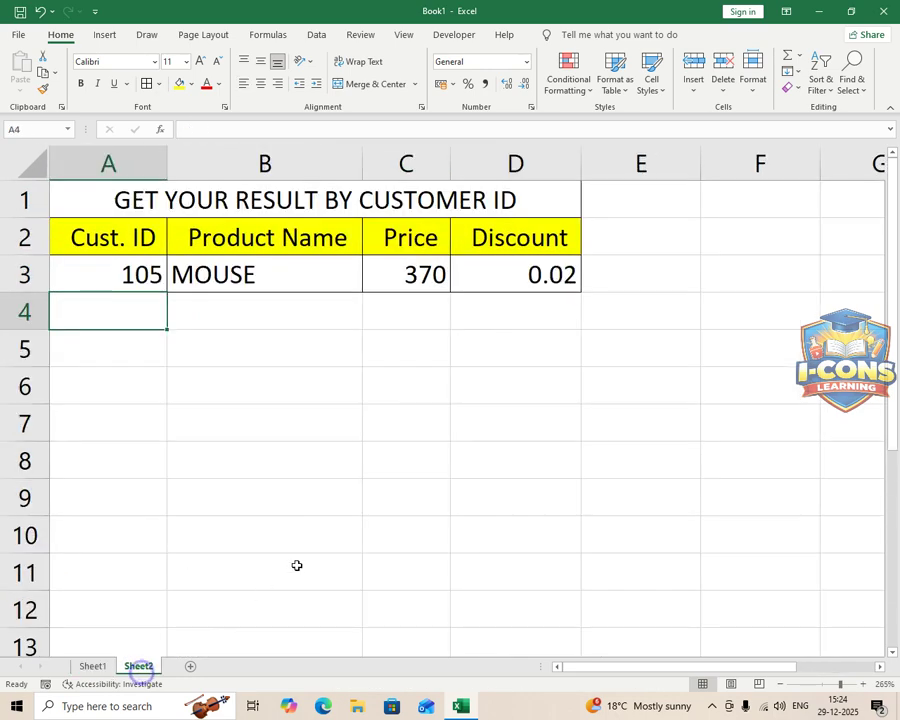